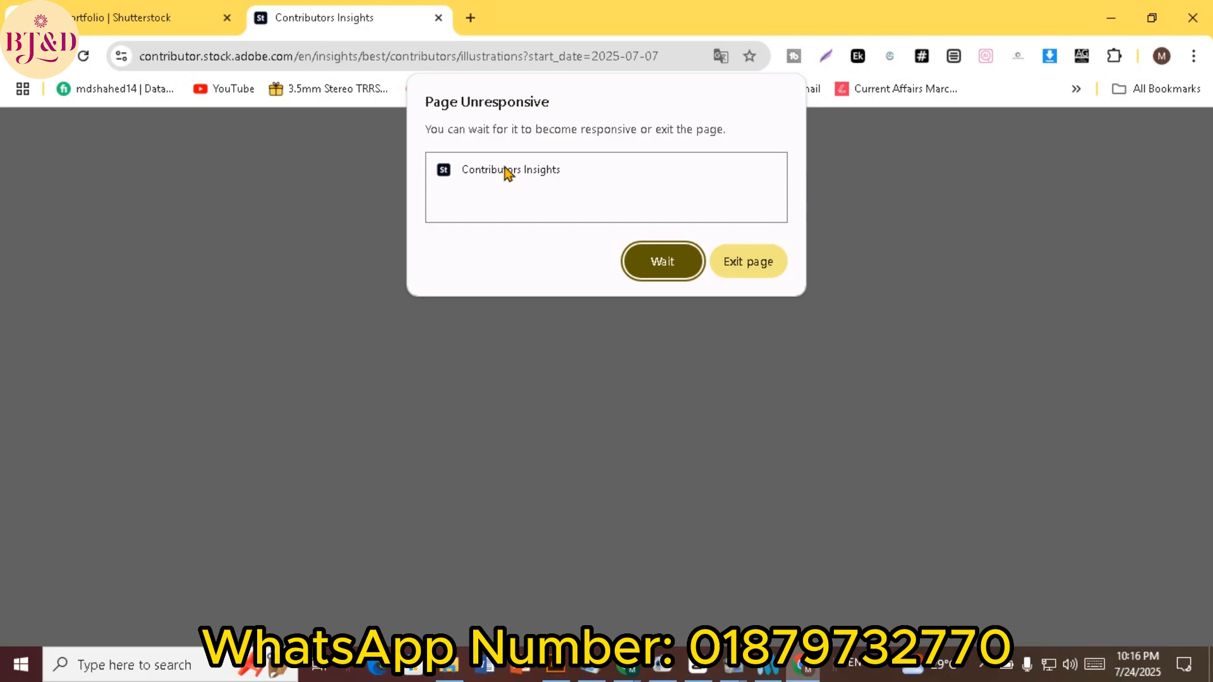
Keep waiting for the unresponsive Contributors Insights page and reload it
{"action": "left_click", "coordinate": [507, 172]}
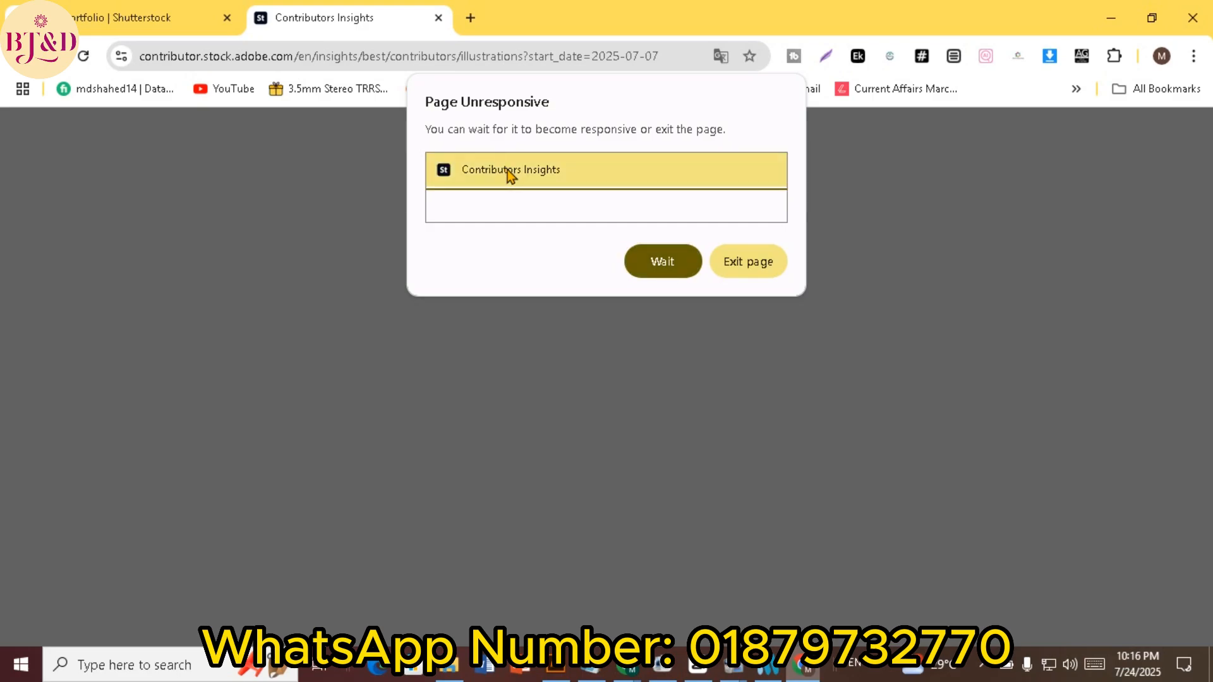
{"action": "left_click", "coordinate": [663, 262]}
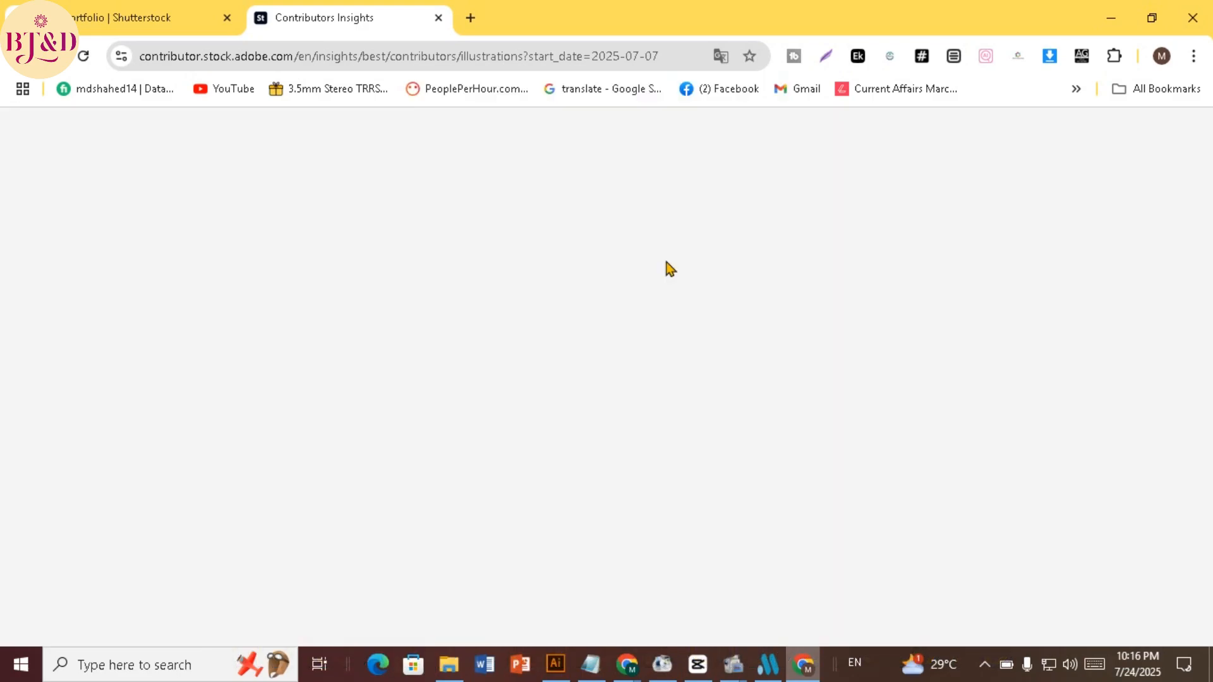
{"action": "left_click", "coordinate": [85, 55]}
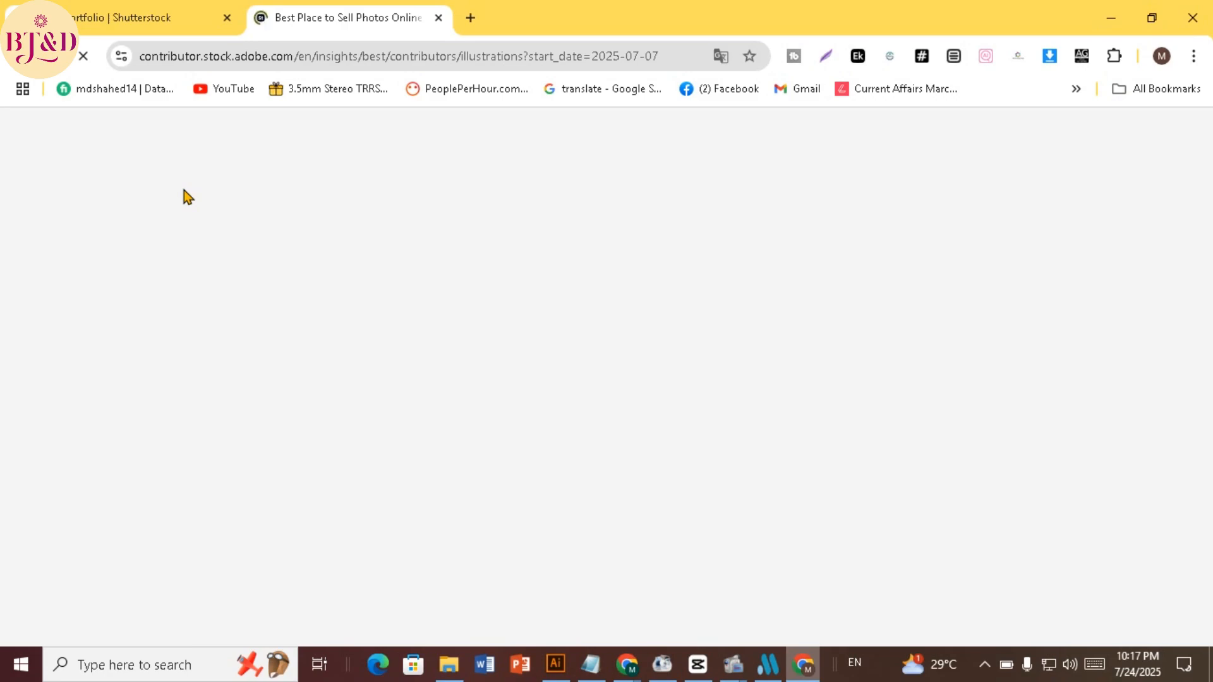
{"action": "left_click", "coordinate": [547, 667]}
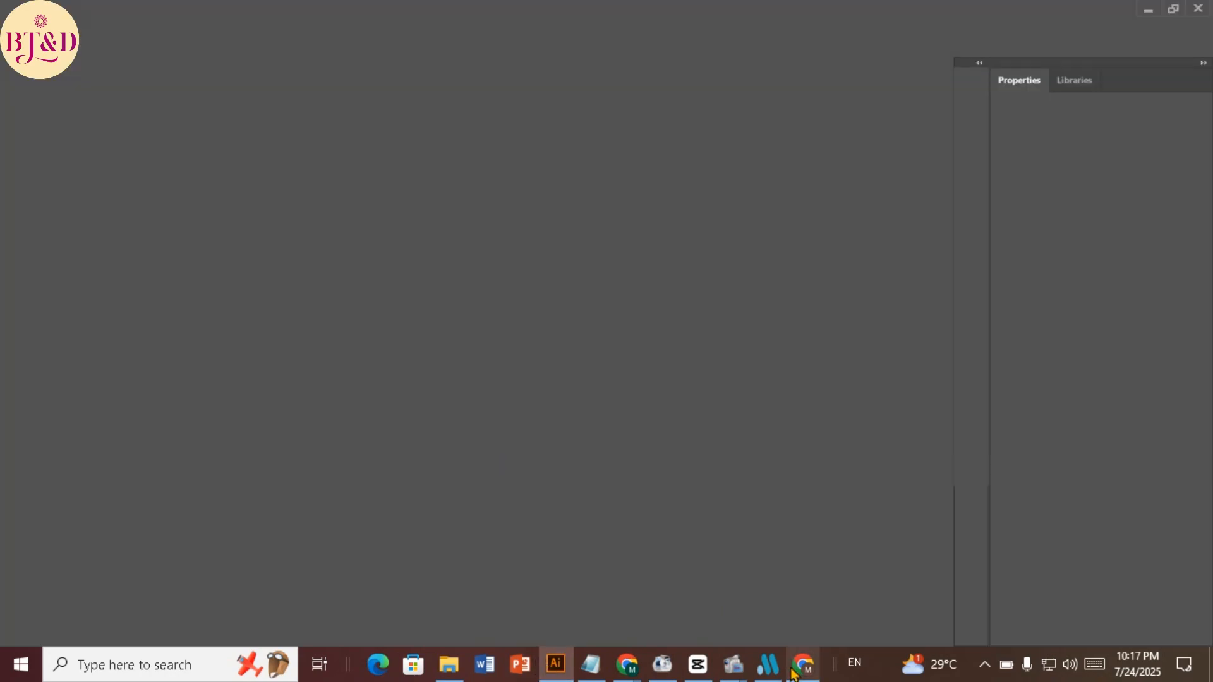
{"action": "mouse_move", "coordinate": [798, 668]}
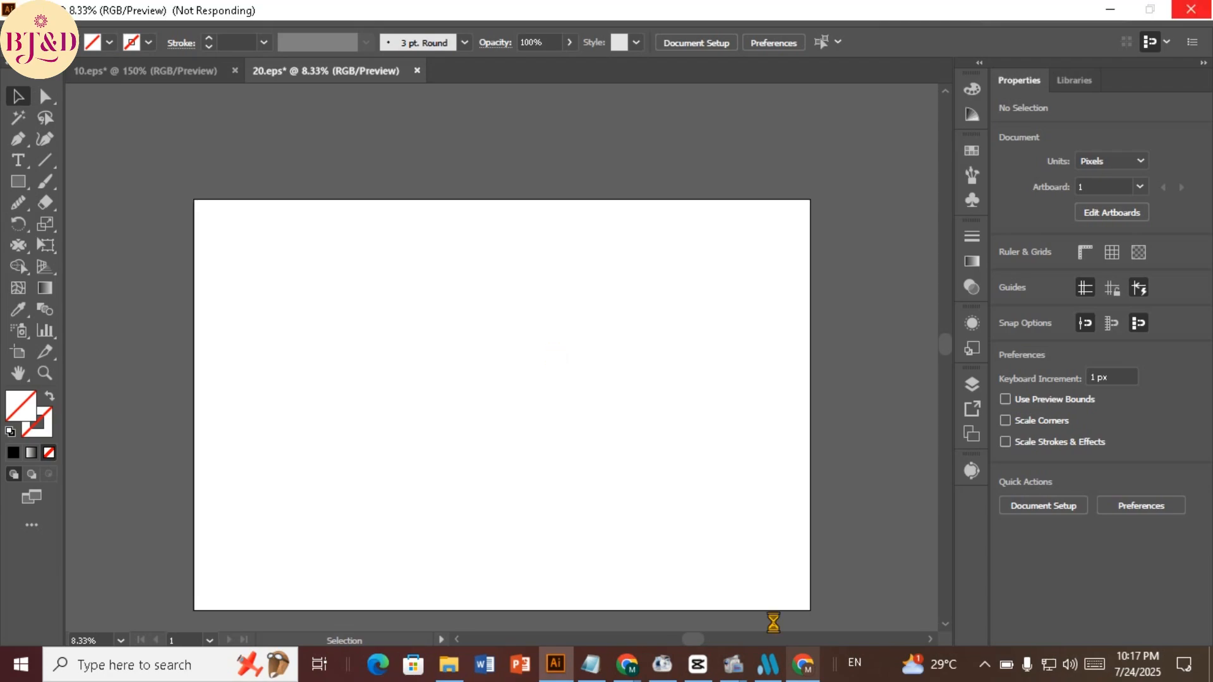
{"action": "left_click", "coordinate": [804, 671]}
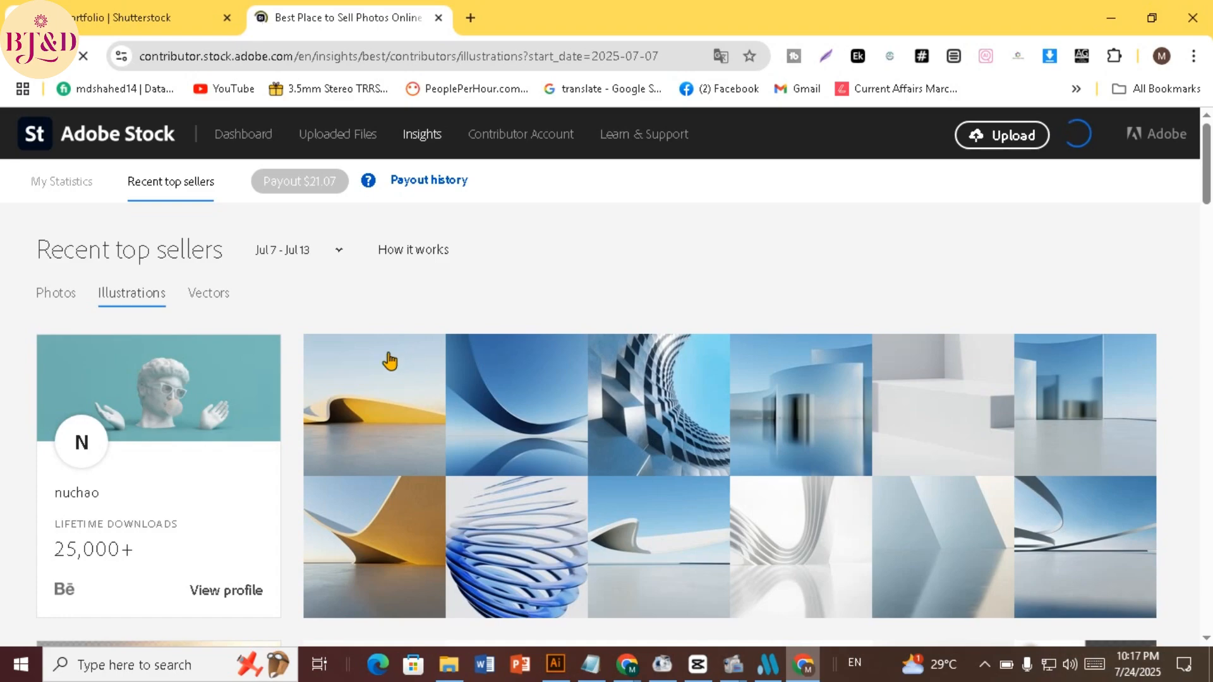
Find the top seller with hand-drawn red crosses and arrows, waiting out the page freezes, and open that contributor's profile
{"action": "scroll", "coordinate": [417, 426], "scroll_direction": "down", "scroll_amount": 11}
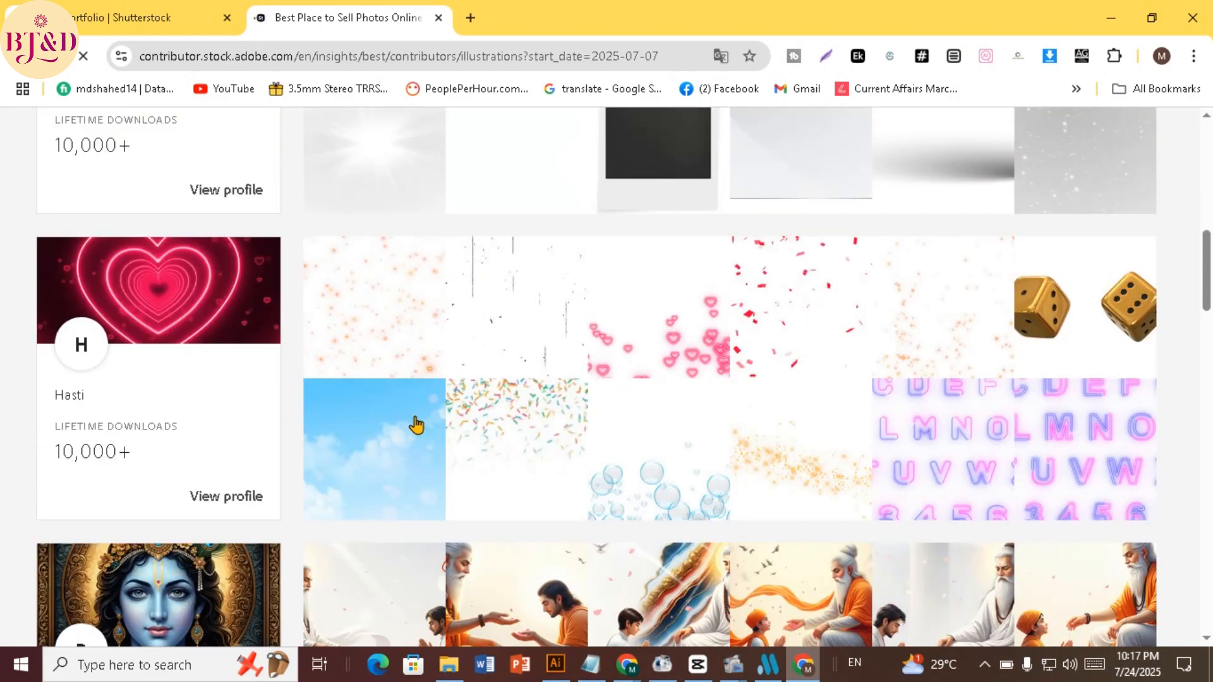
{"action": "scroll", "coordinate": [417, 425], "scroll_direction": "down", "scroll_amount": 10}
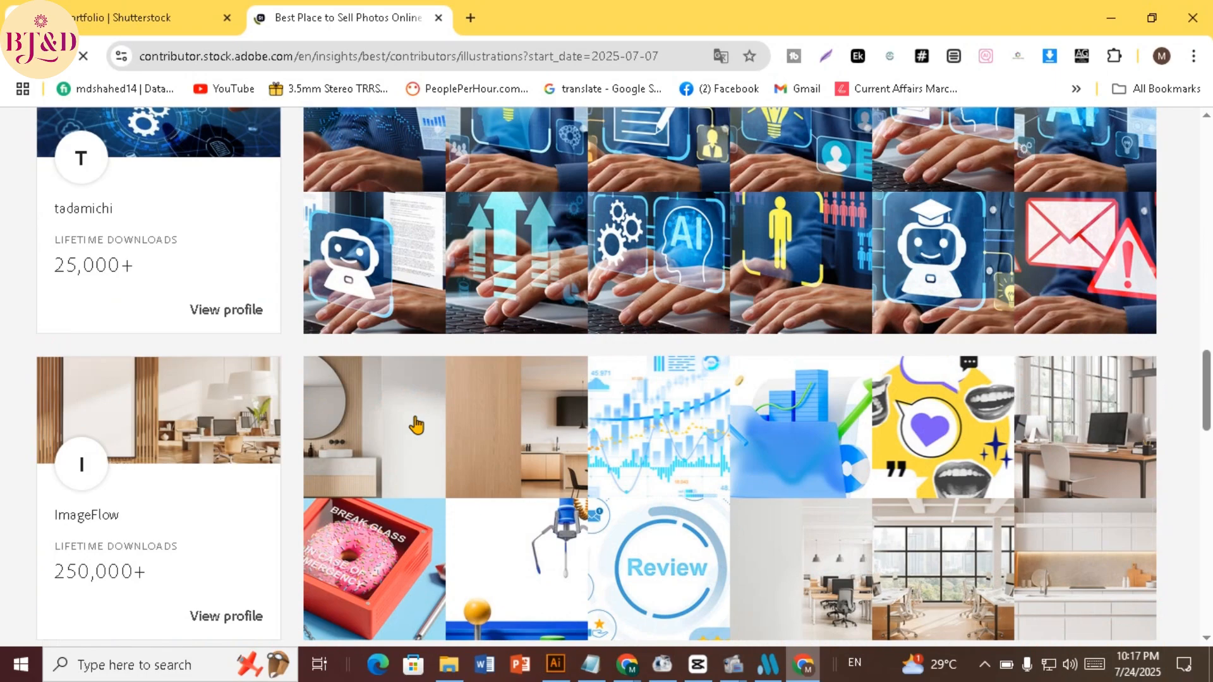
{"action": "scroll", "coordinate": [416, 425], "scroll_direction": "down", "scroll_amount": 10}
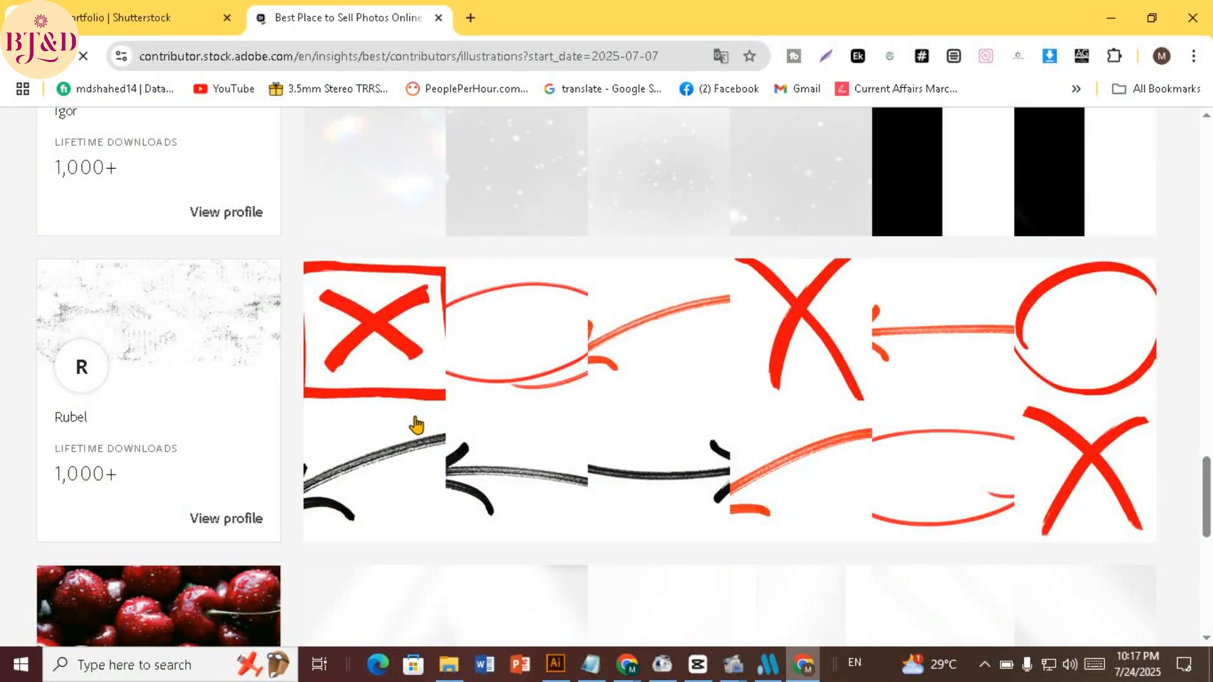
{"action": "scroll", "coordinate": [417, 425], "scroll_direction": "down", "scroll_amount": 1}
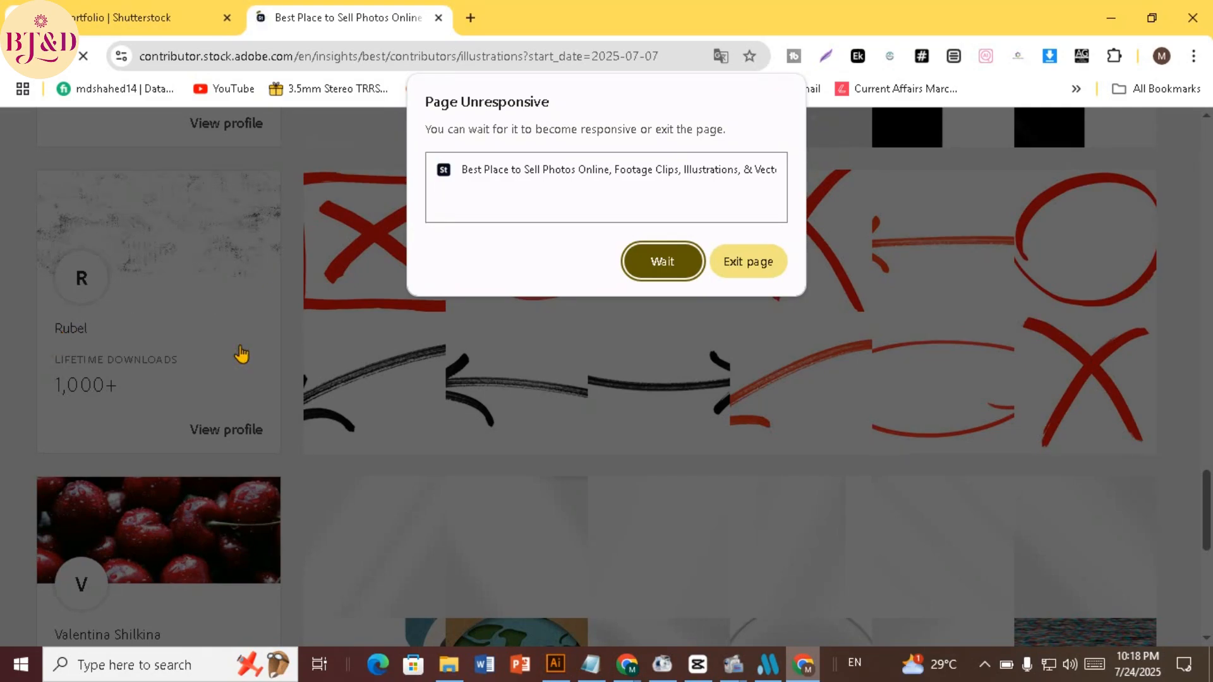
{"action": "left_click", "coordinate": [523, 172]}
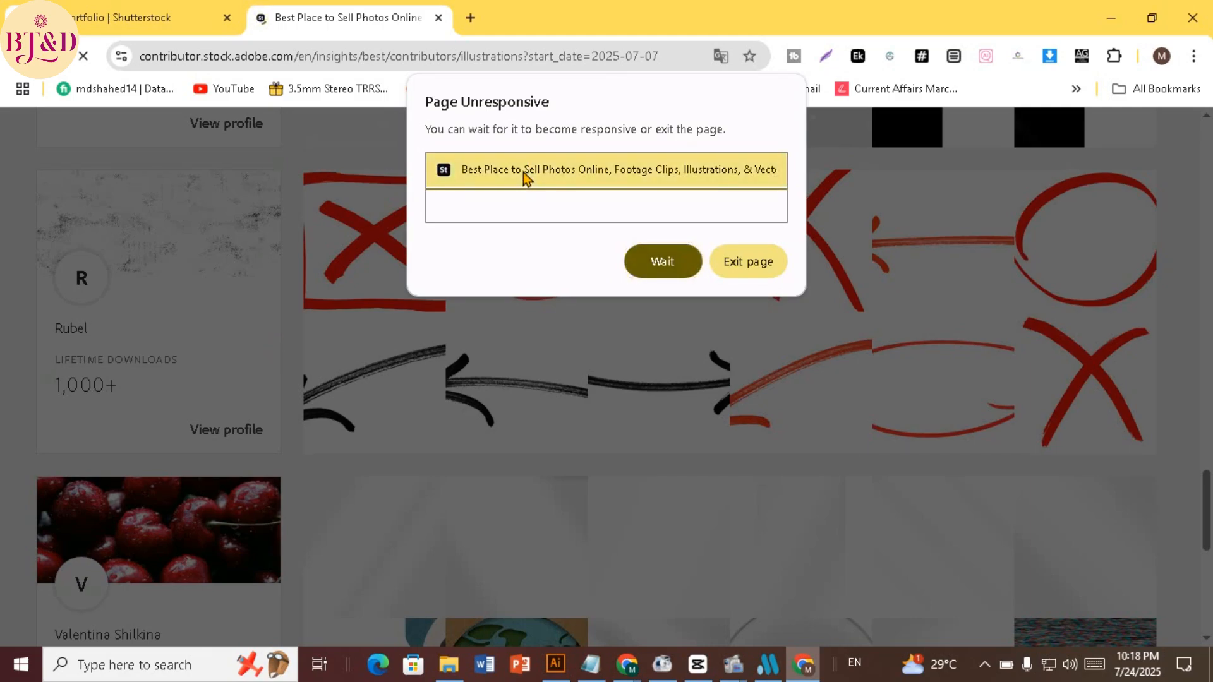
{"action": "left_click", "coordinate": [651, 268]}
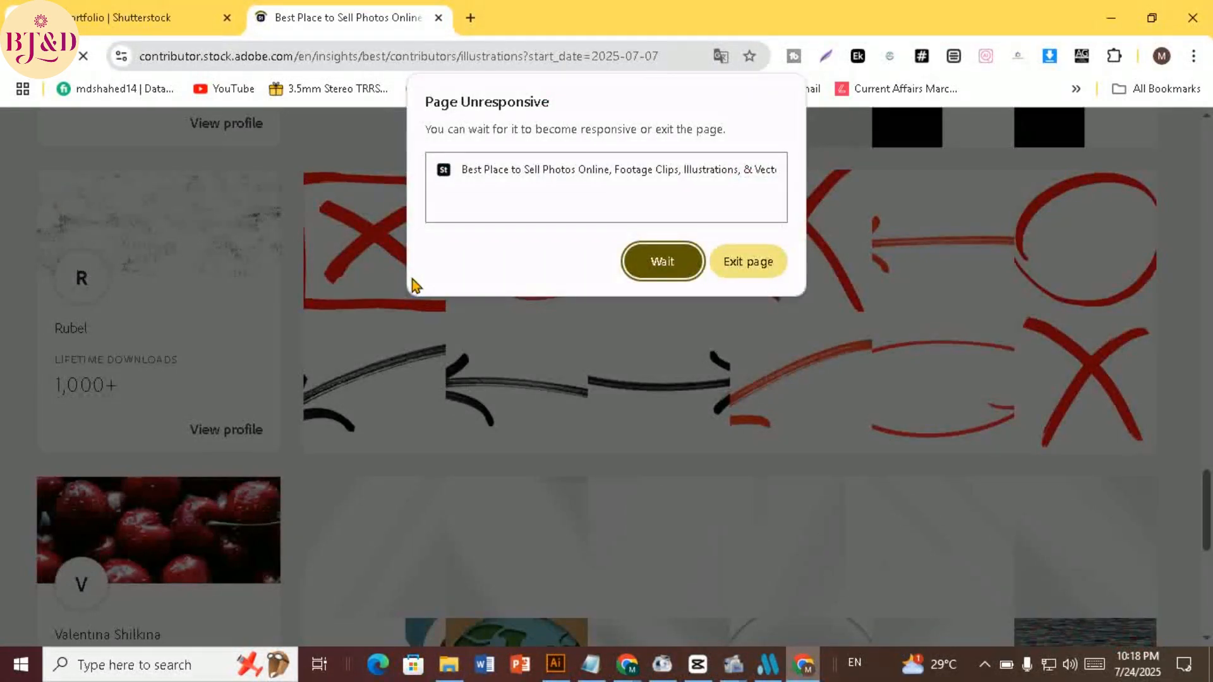
{"action": "left_click", "coordinate": [541, 169]}
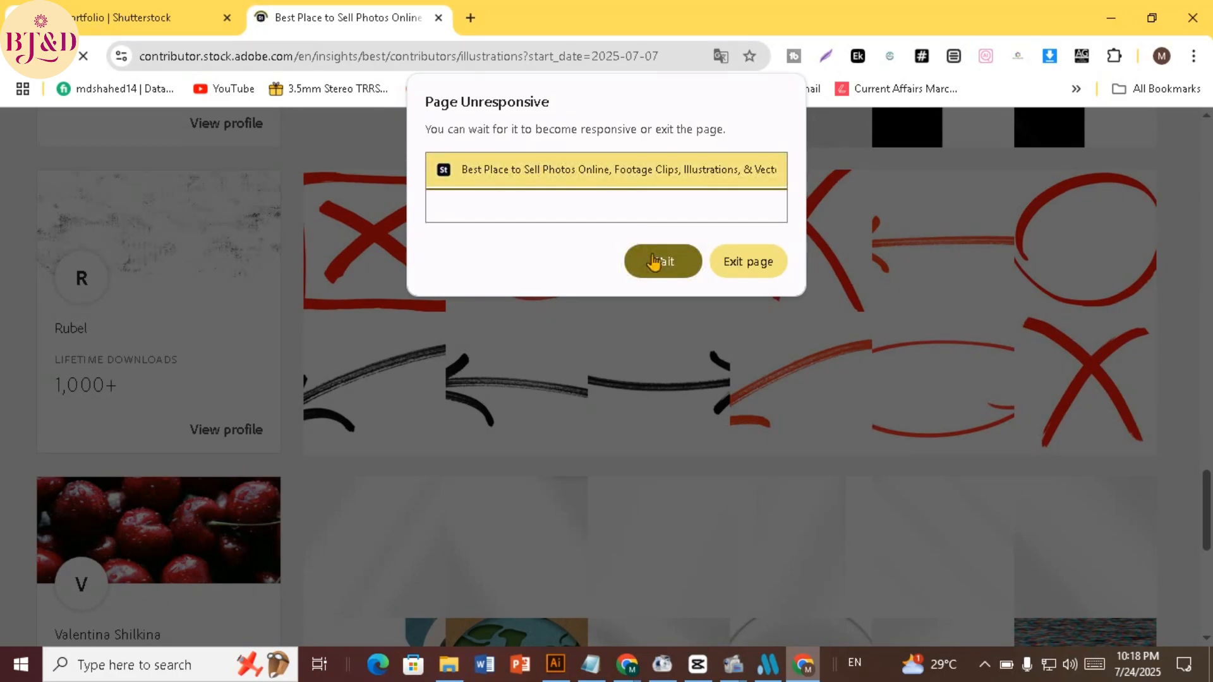
{"action": "left_click", "coordinate": [653, 260]}
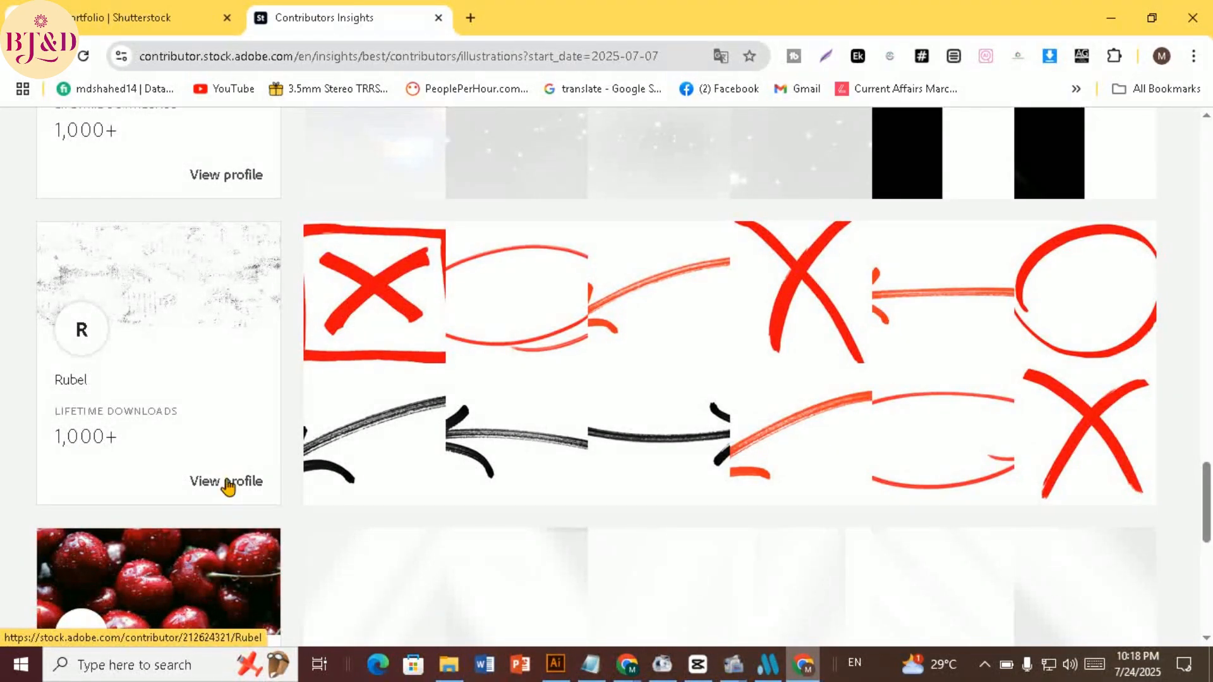
{"action": "left_click", "coordinate": [228, 483]}
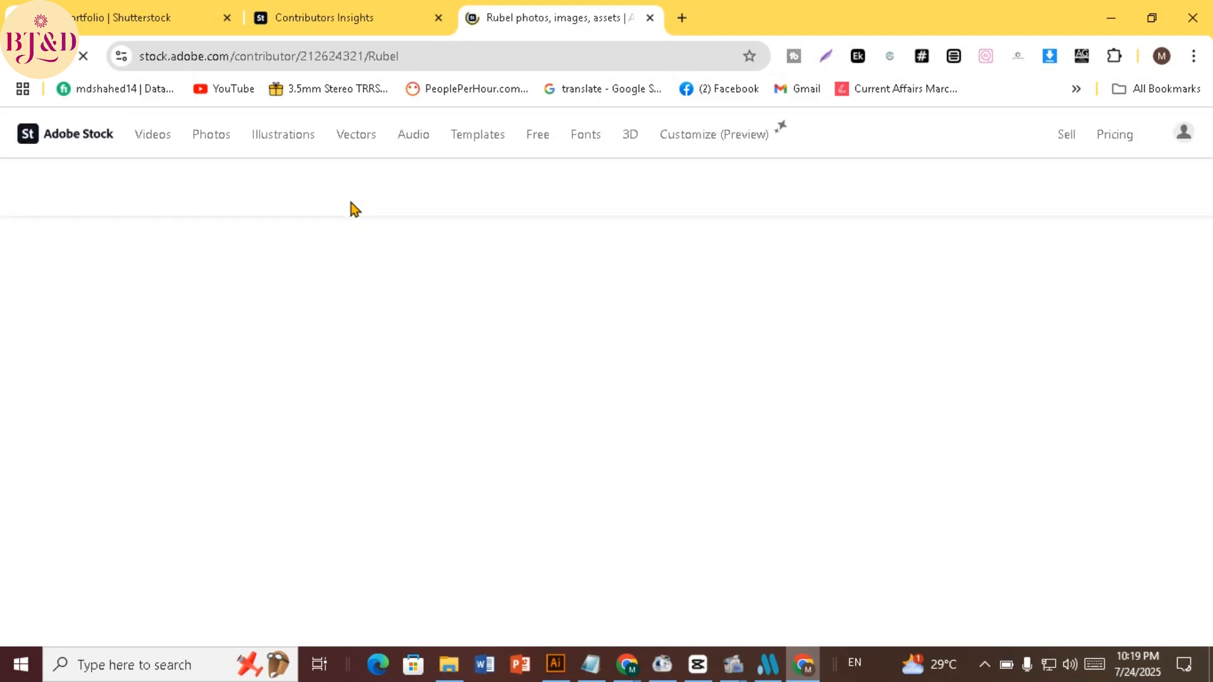
Hide the tags overlay on the contributor's portfolio and copy the creator ID from the page address
{"action": "scroll", "coordinate": [557, 355], "scroll_direction": "down", "scroll_amount": 3}
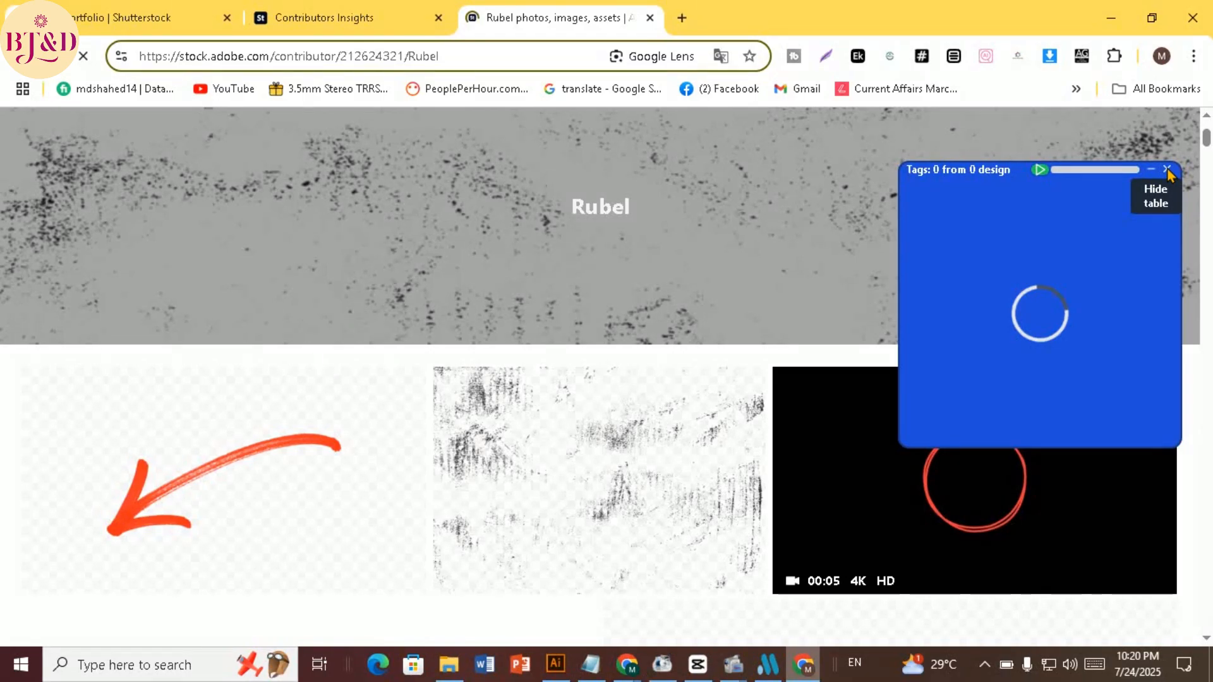
{"action": "left_click", "coordinate": [682, 191]}
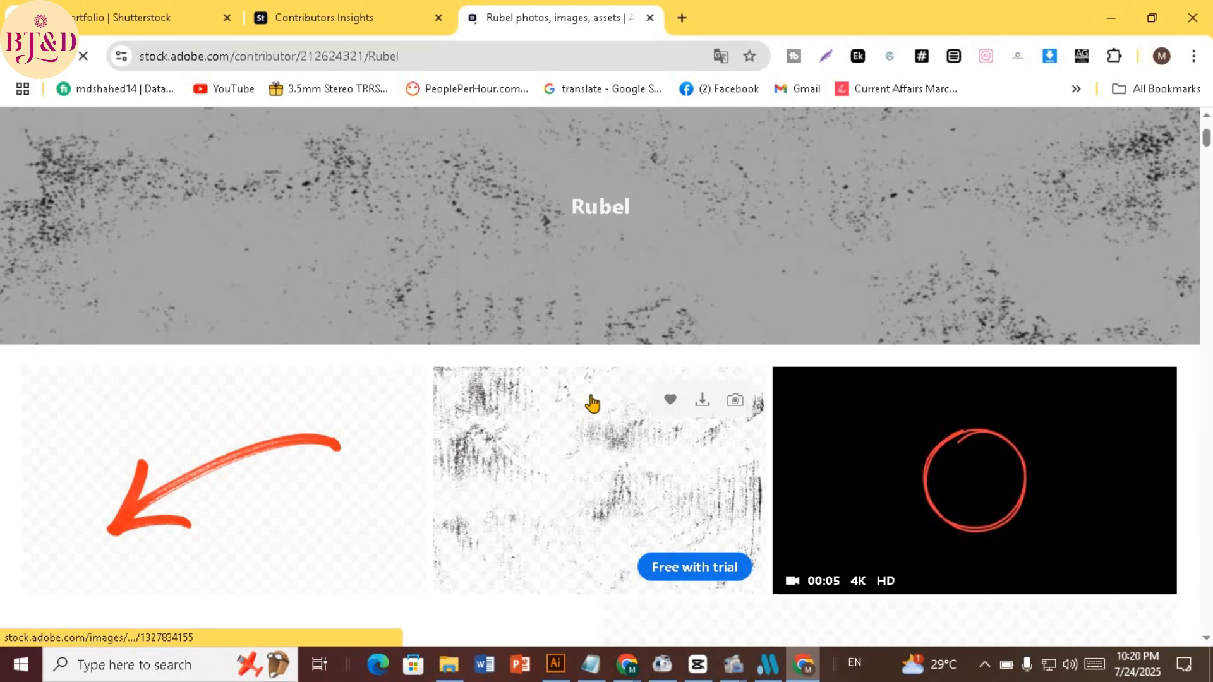
{"action": "double_click", "coordinate": [349, 57]}
{"action": "key", "text": "ctrl+c"}
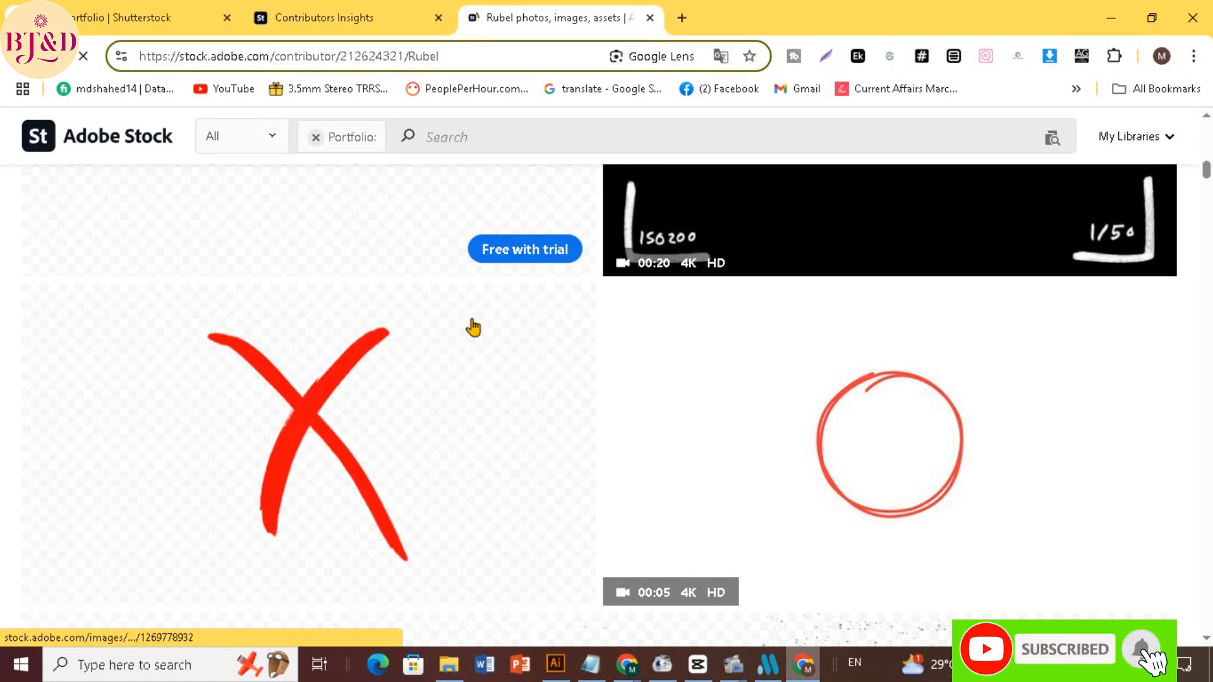
Paste the creator ID into the Adobe Stock Analyzer Tool and list the contributor's Downloaded assets
{"action": "scroll", "coordinate": [541, 316], "scroll_direction": "down", "scroll_amount": 5}
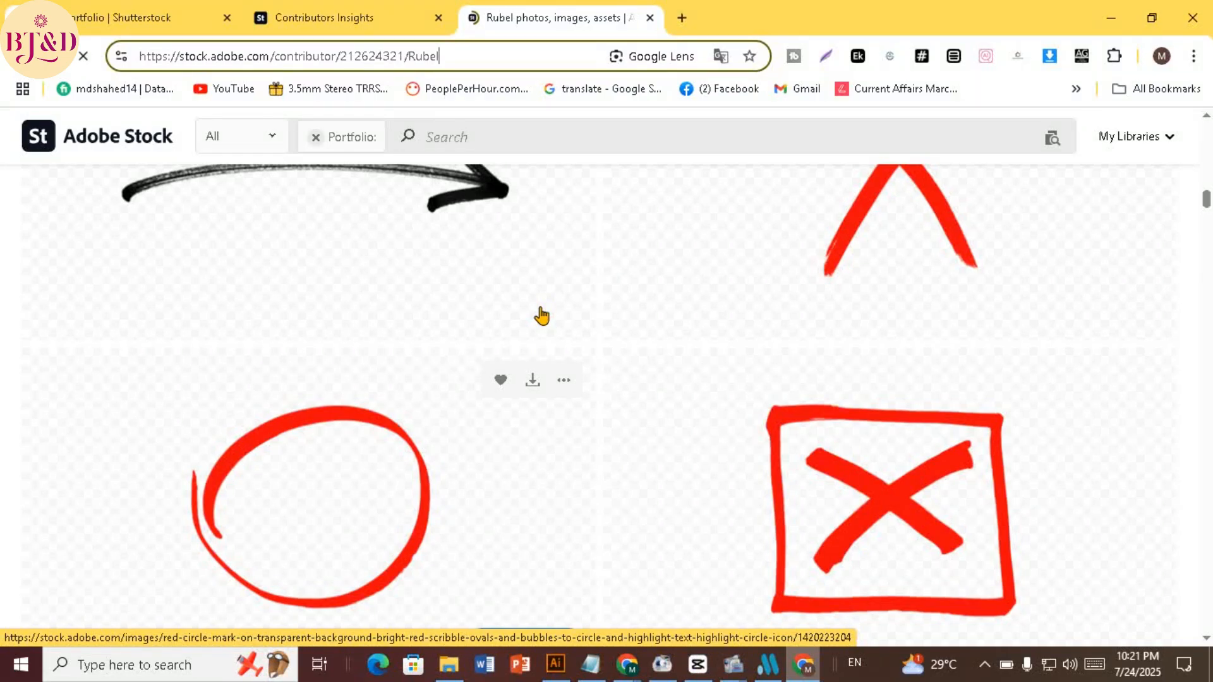
{"action": "scroll", "coordinate": [541, 315], "scroll_direction": "up", "scroll_amount": 5}
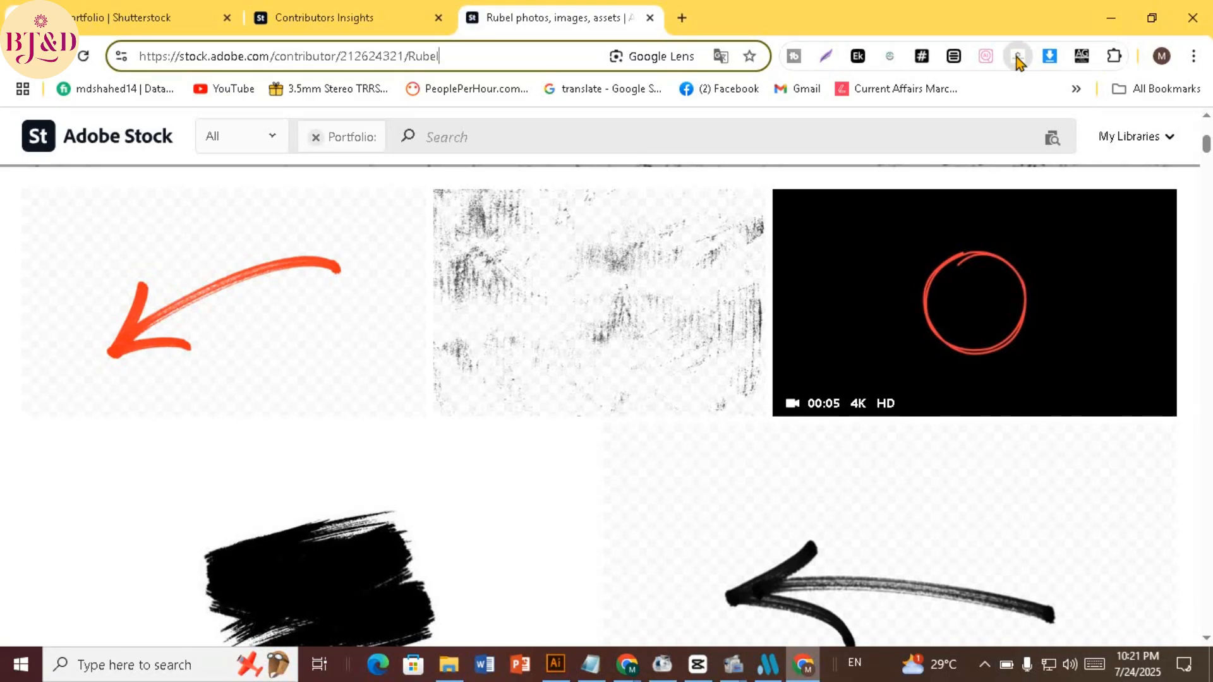
{"action": "left_click", "coordinate": [1017, 57]}
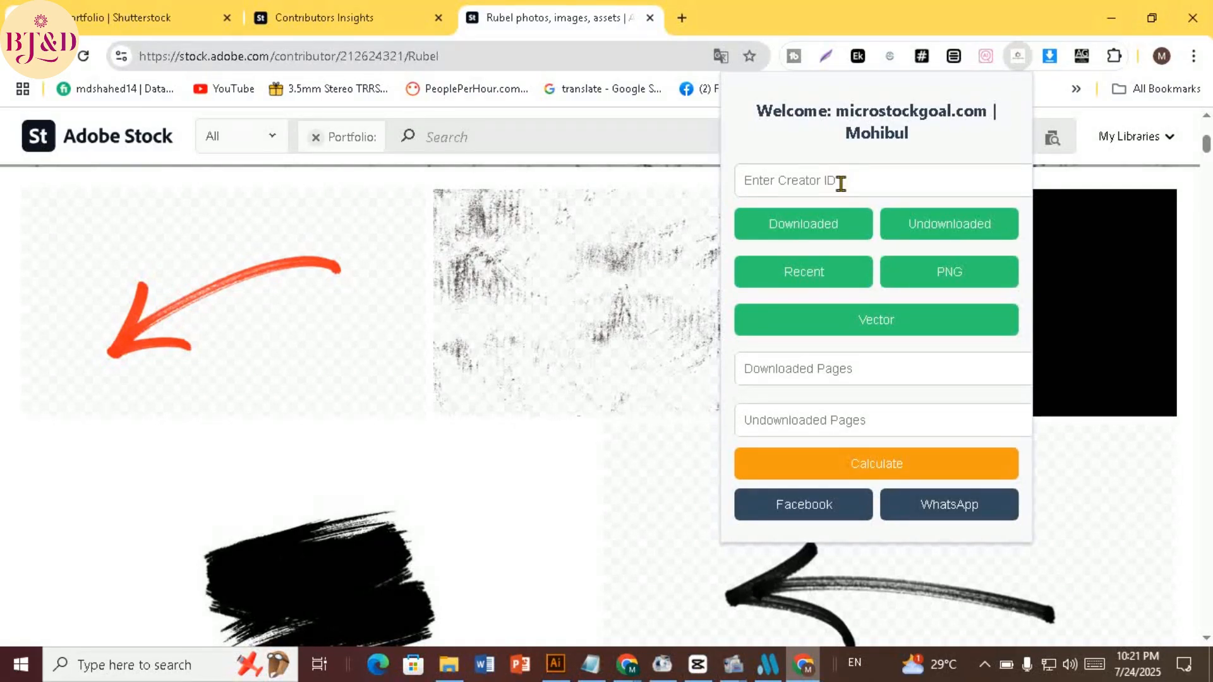
{"action": "left_click", "coordinate": [840, 184]}
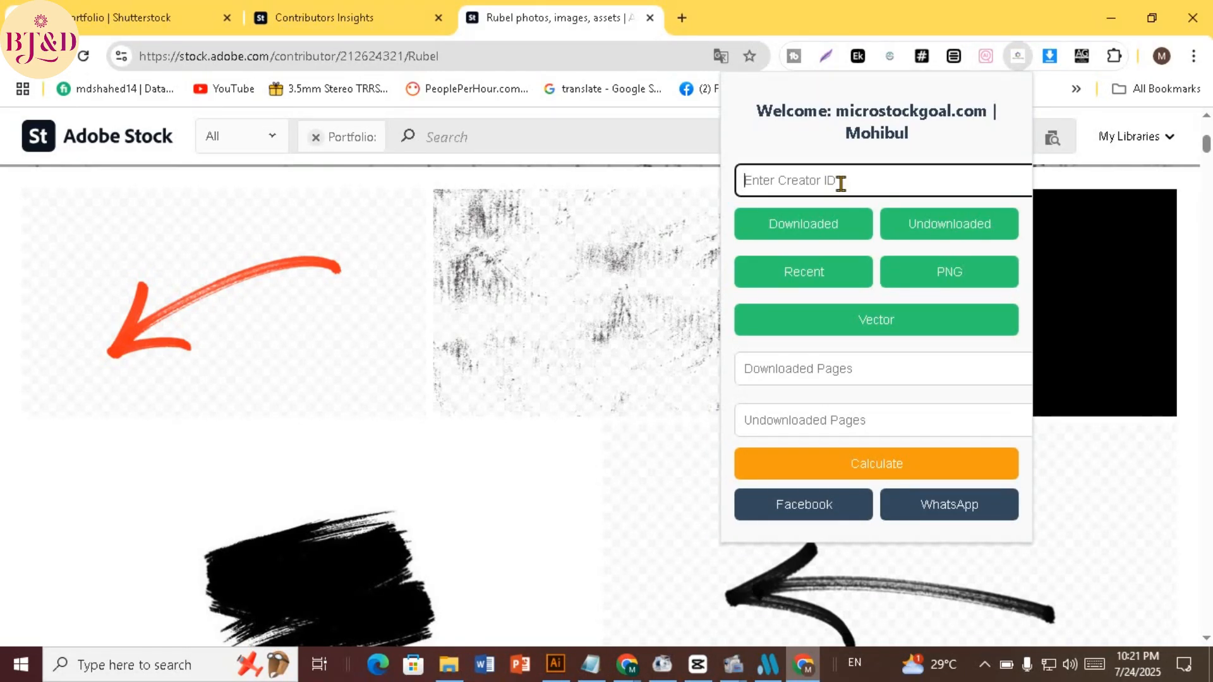
{"action": "key", "text": "ctrl+v"}
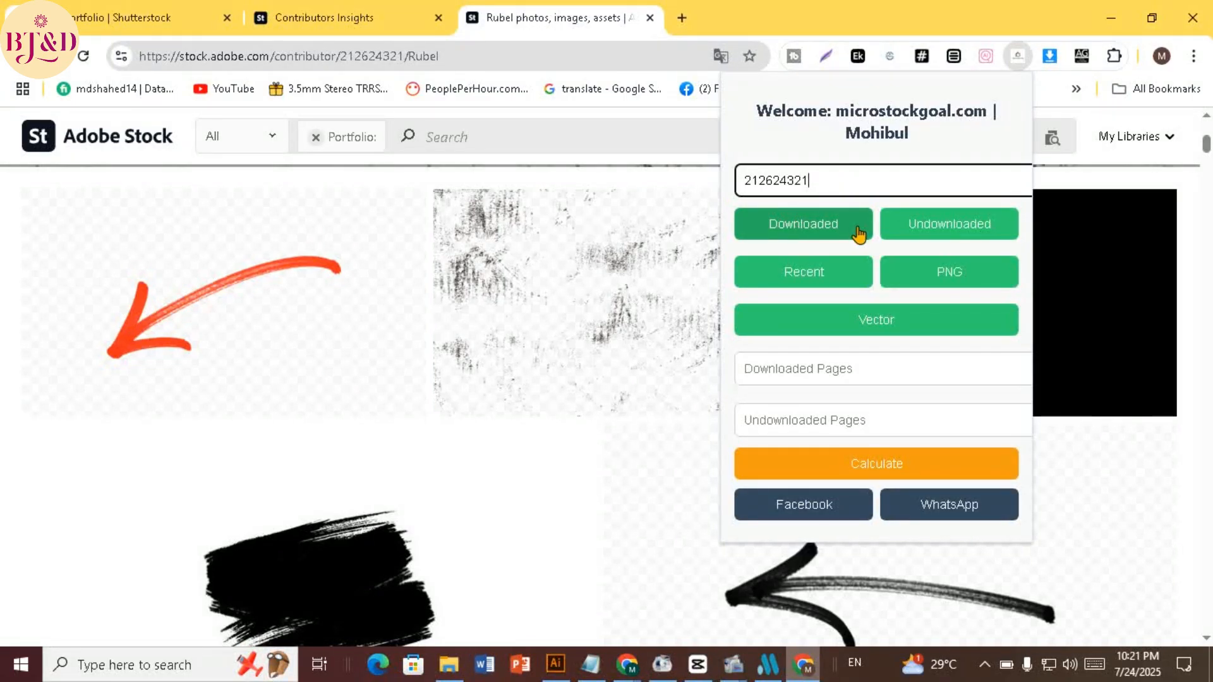
{"action": "left_click", "coordinate": [802, 224]}
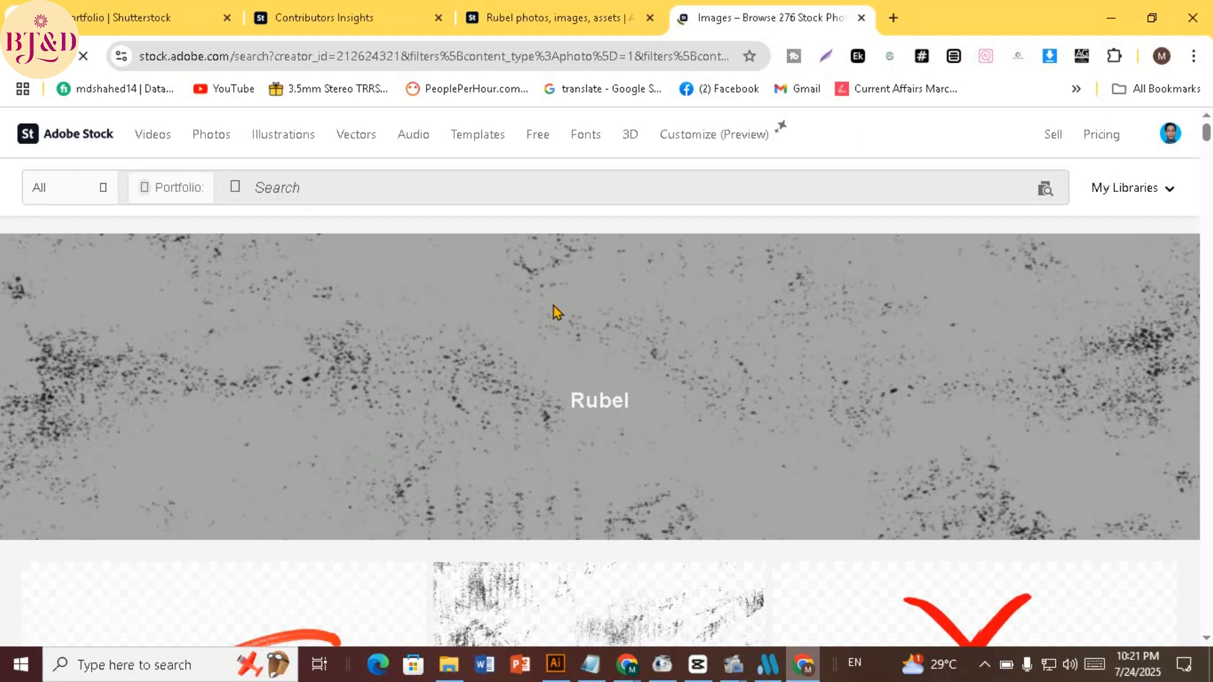
Look through the contributor's downloaded assets and copy the hand-drawn red X image on a transparent background
{"action": "scroll", "coordinate": [554, 309], "scroll_direction": "down", "scroll_amount": 5}
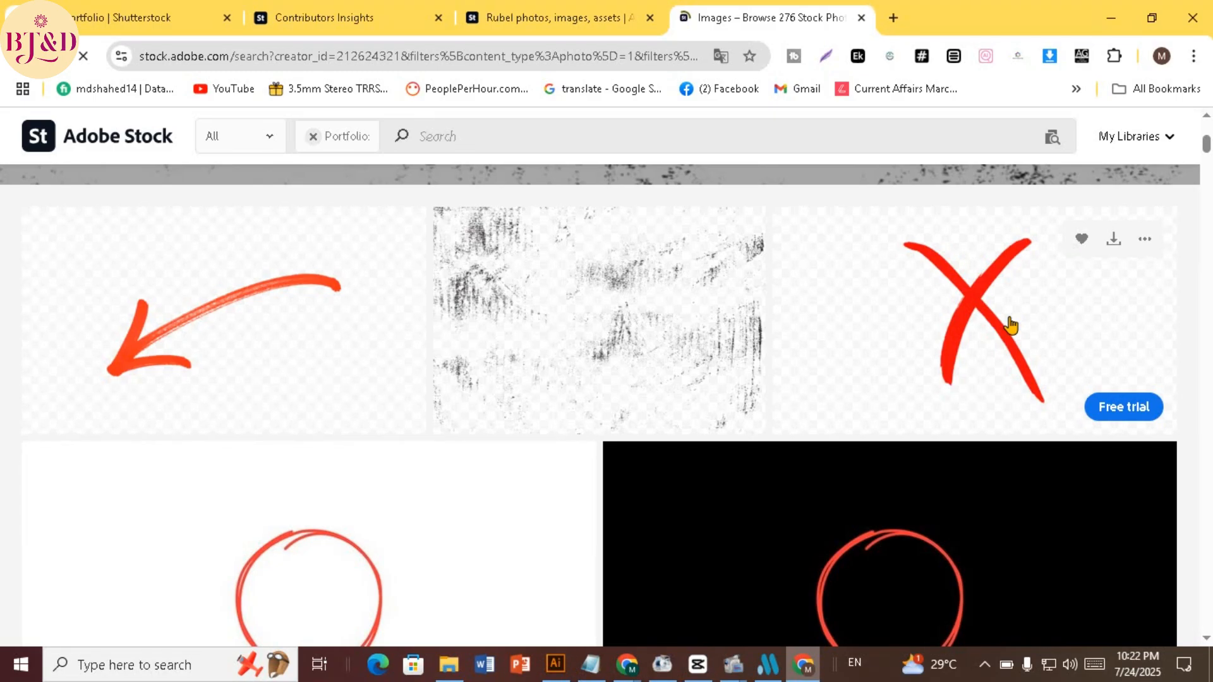
{"action": "scroll", "coordinate": [531, 541], "scroll_direction": "down", "scroll_amount": 5}
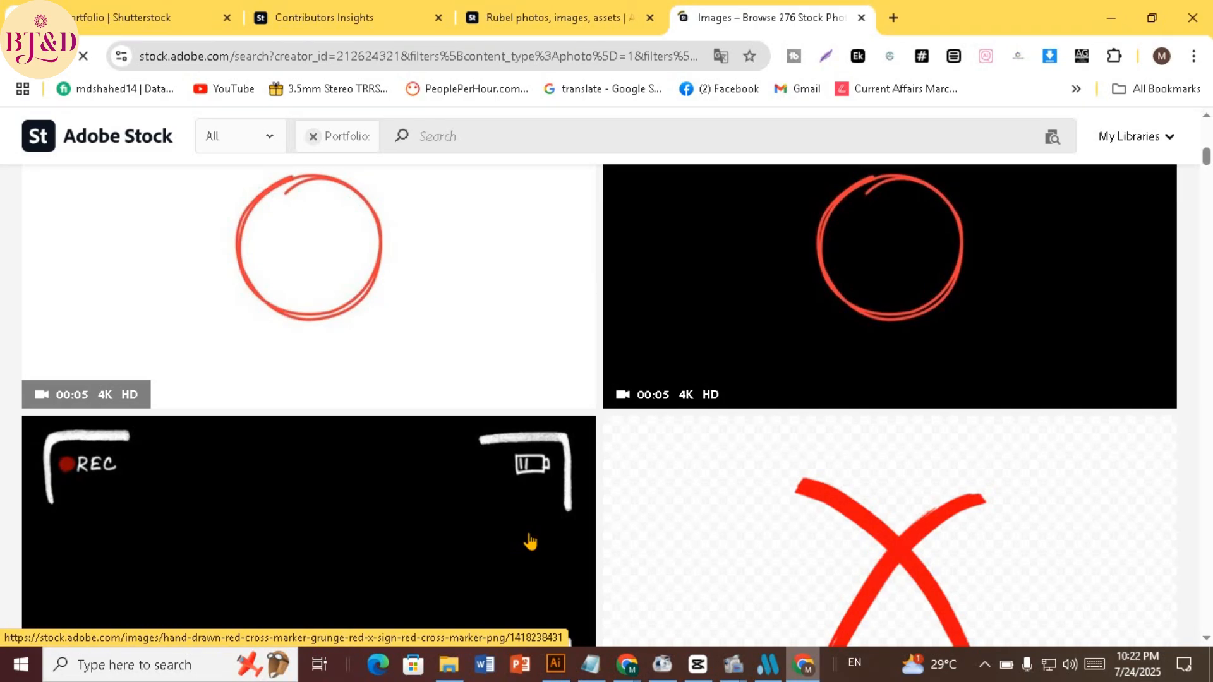
{"action": "scroll", "coordinate": [531, 541], "scroll_direction": "down", "scroll_amount": 4}
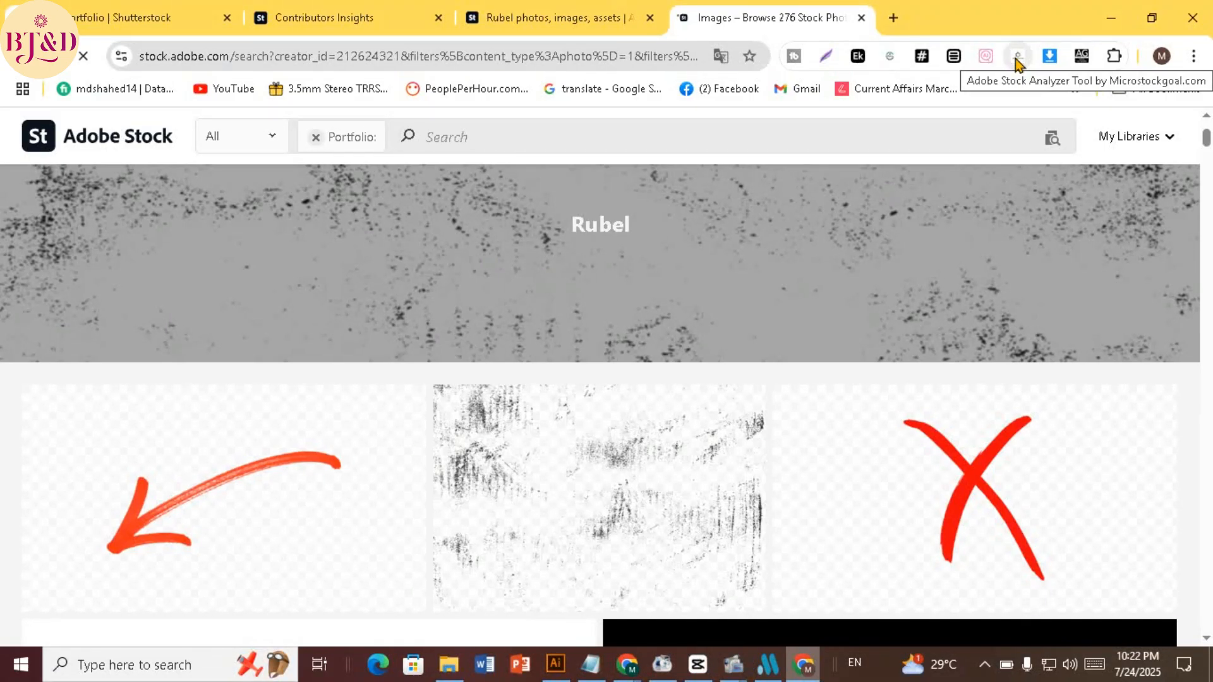
{"action": "scroll", "coordinate": [458, 379], "scroll_direction": "down", "scroll_amount": 5}
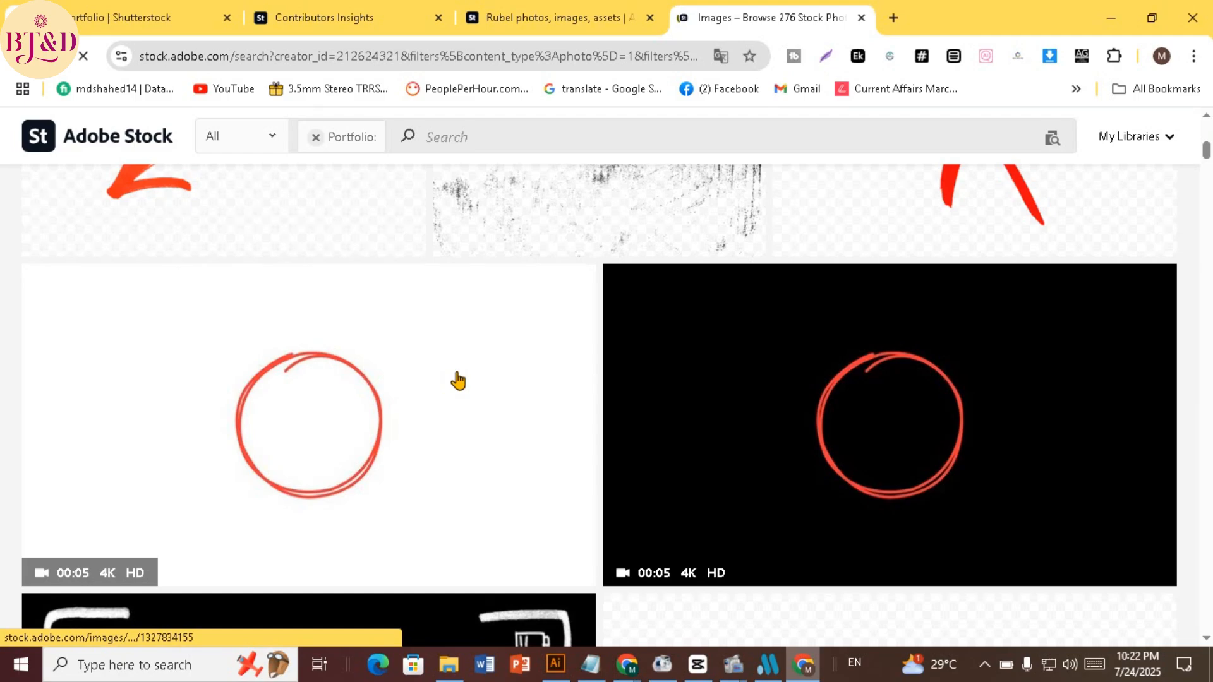
{"action": "scroll", "coordinate": [458, 378], "scroll_direction": "up", "scroll_amount": 3}
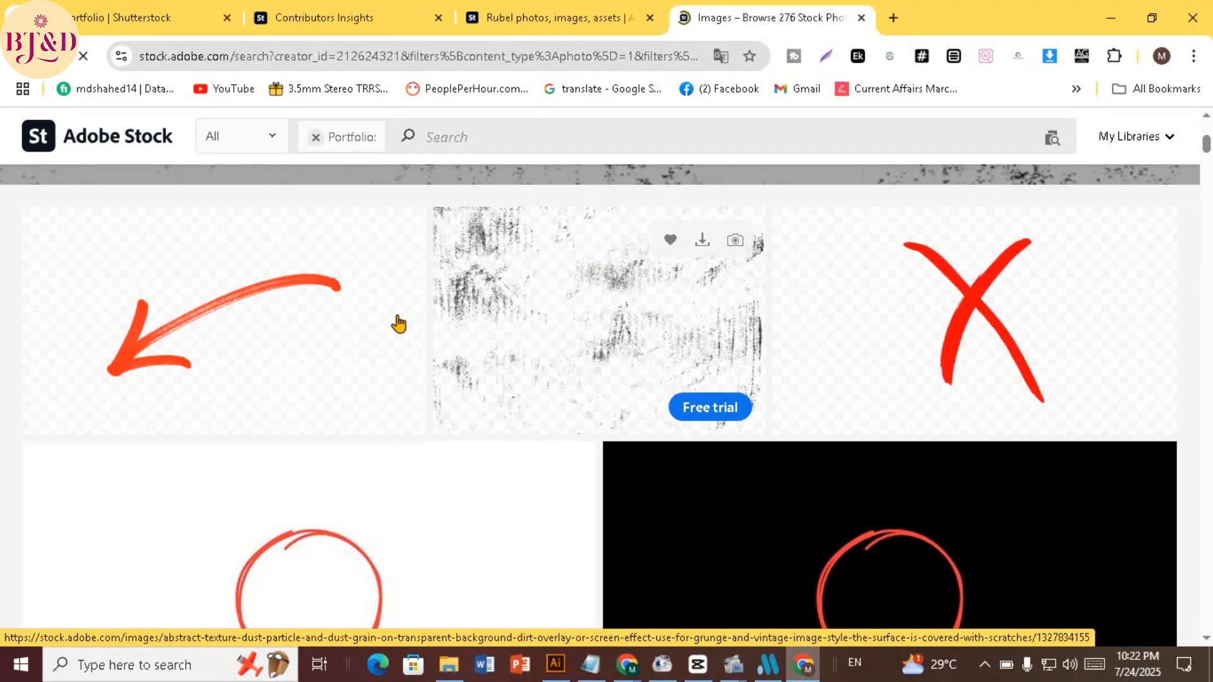
{"action": "scroll", "coordinate": [675, 290], "scroll_direction": "down", "scroll_amount": 3}
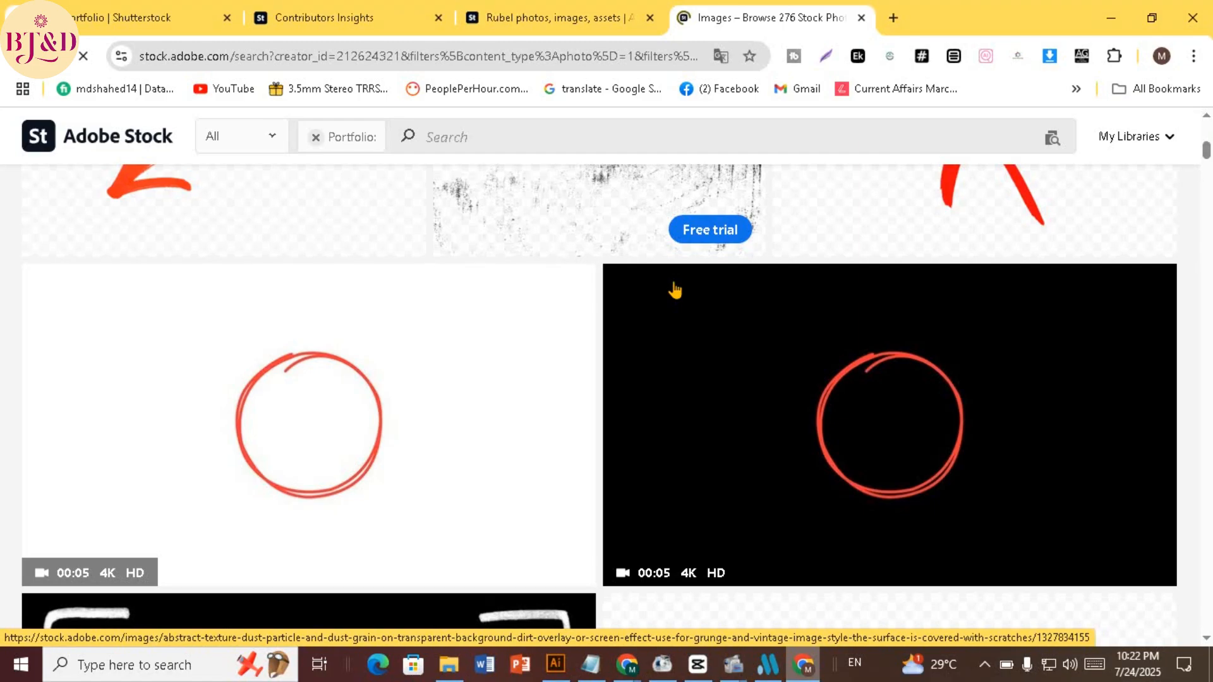
{"action": "scroll", "coordinate": [977, 306], "scroll_direction": "up", "scroll_amount": 3}
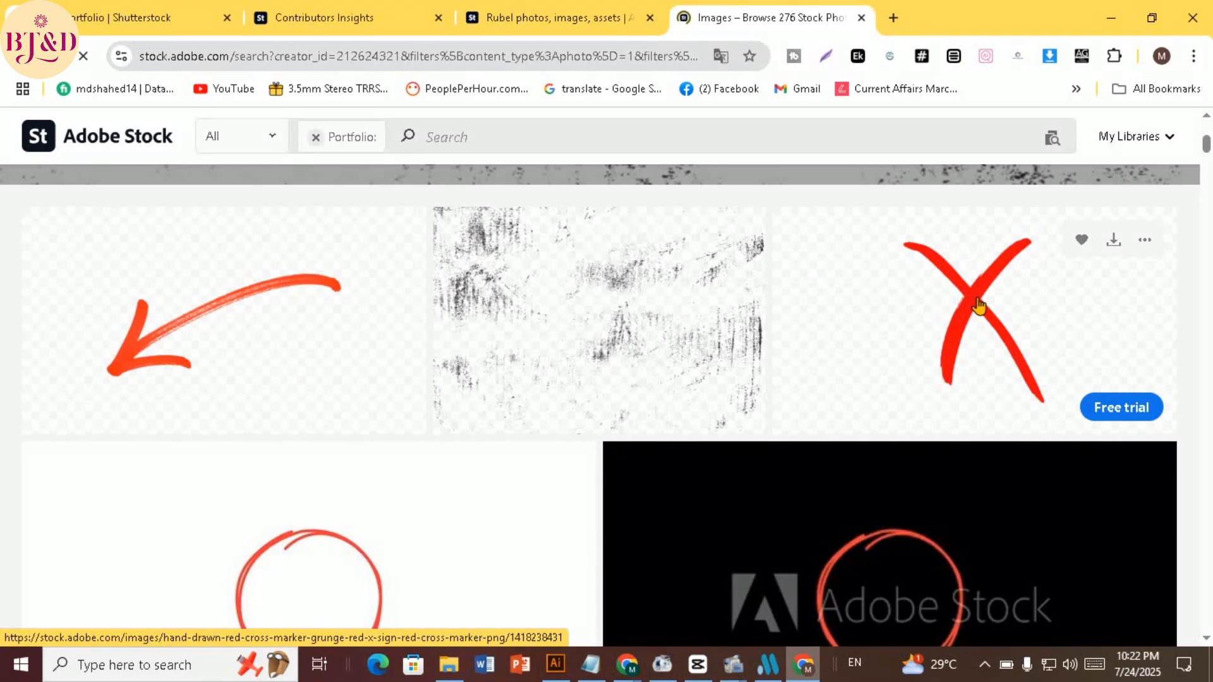
{"action": "right_click", "coordinate": [977, 306]}
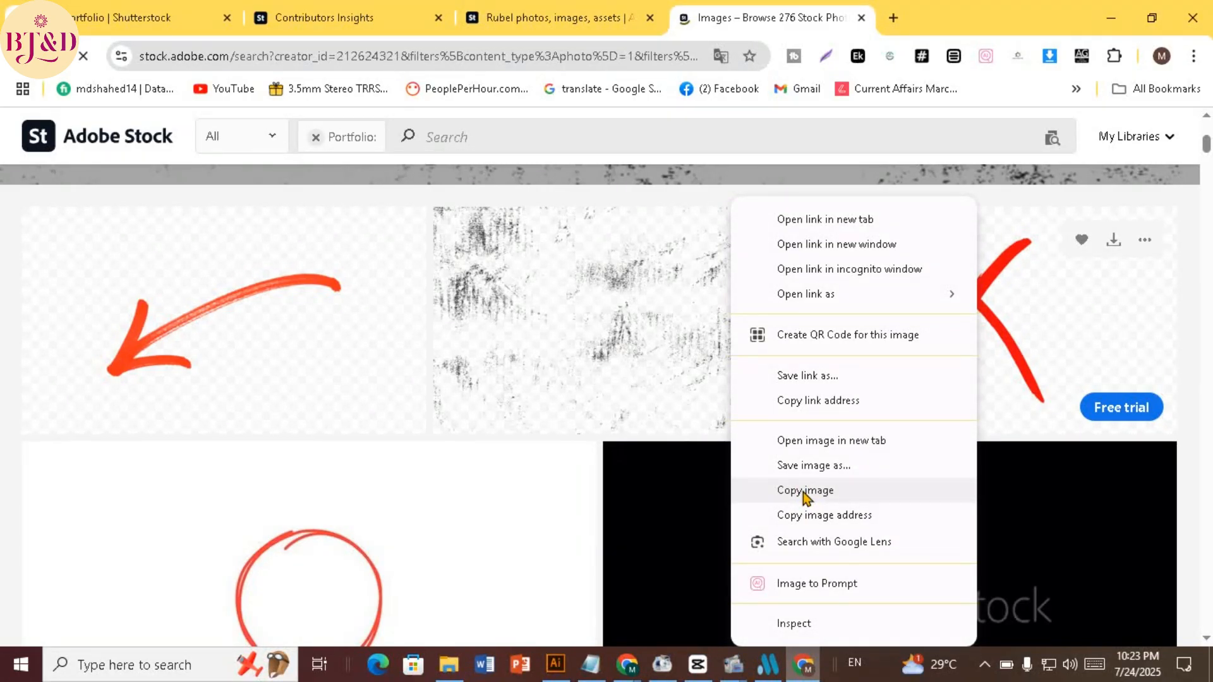
{"action": "left_click", "coordinate": [802, 491]}
Switch to Illustrator and paste the copied red X image onto the blank 20.eps artboard
{"action": "mouse_move", "coordinate": [557, 666]}
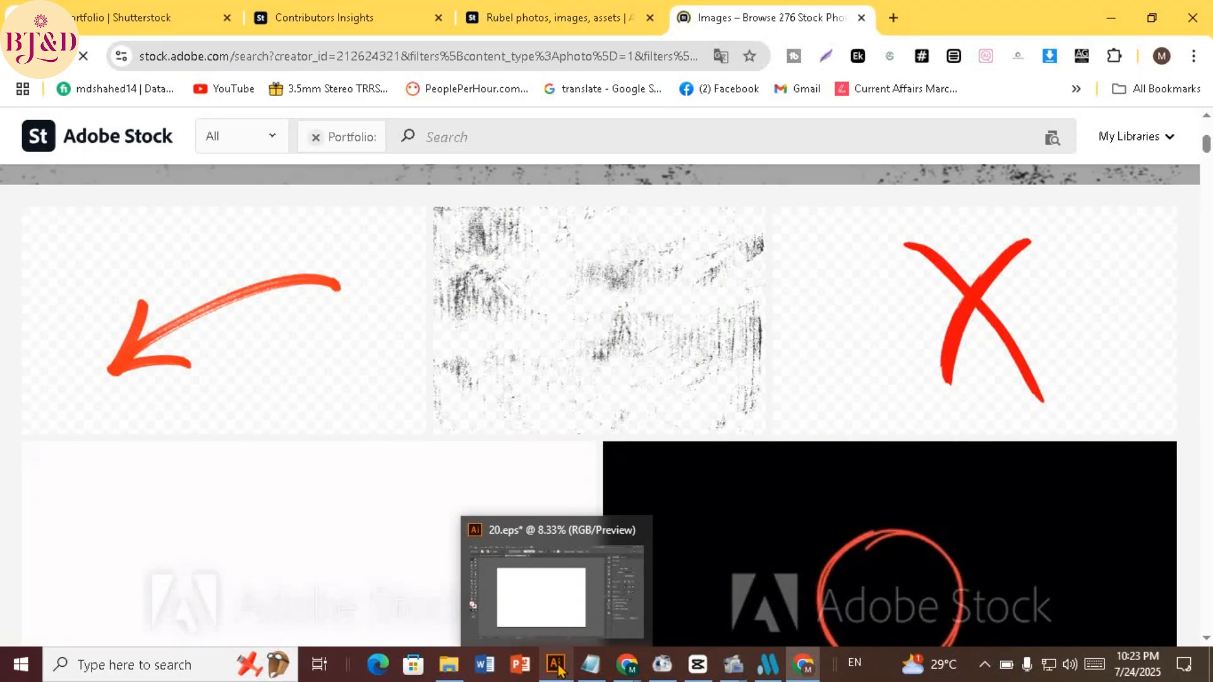
{"action": "left_click", "coordinate": [557, 668]}
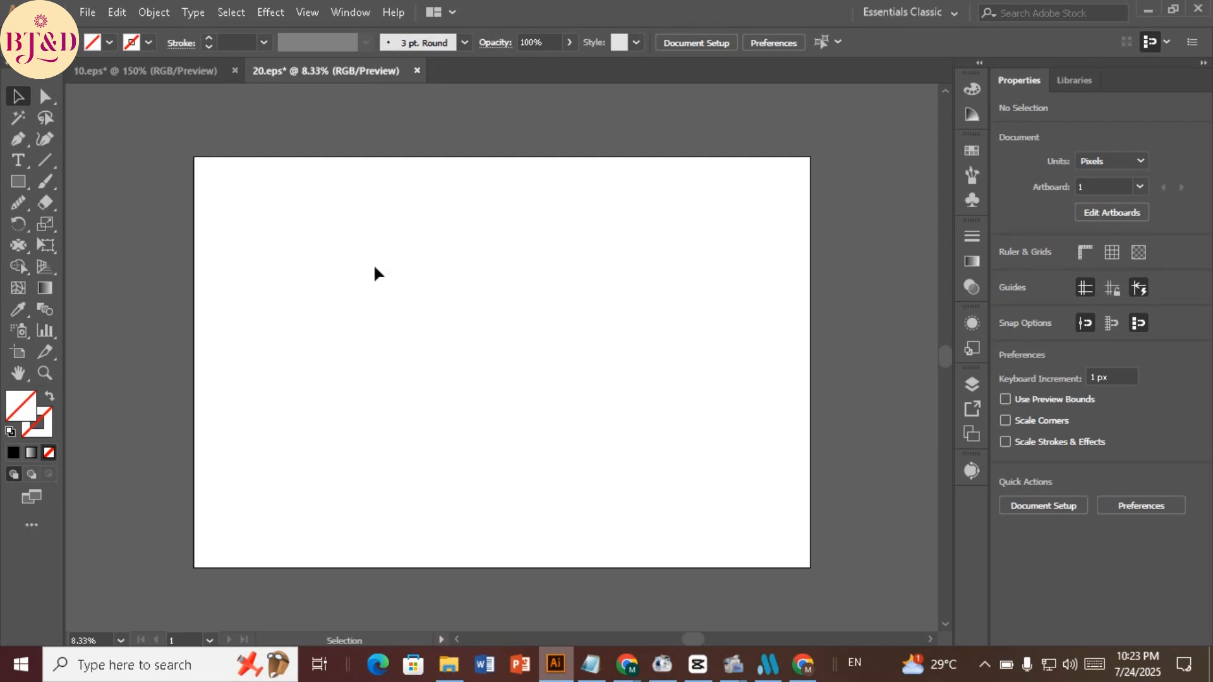
{"action": "left_click_drag", "start_coordinate": [249, 187], "coordinate": [507, 502]}
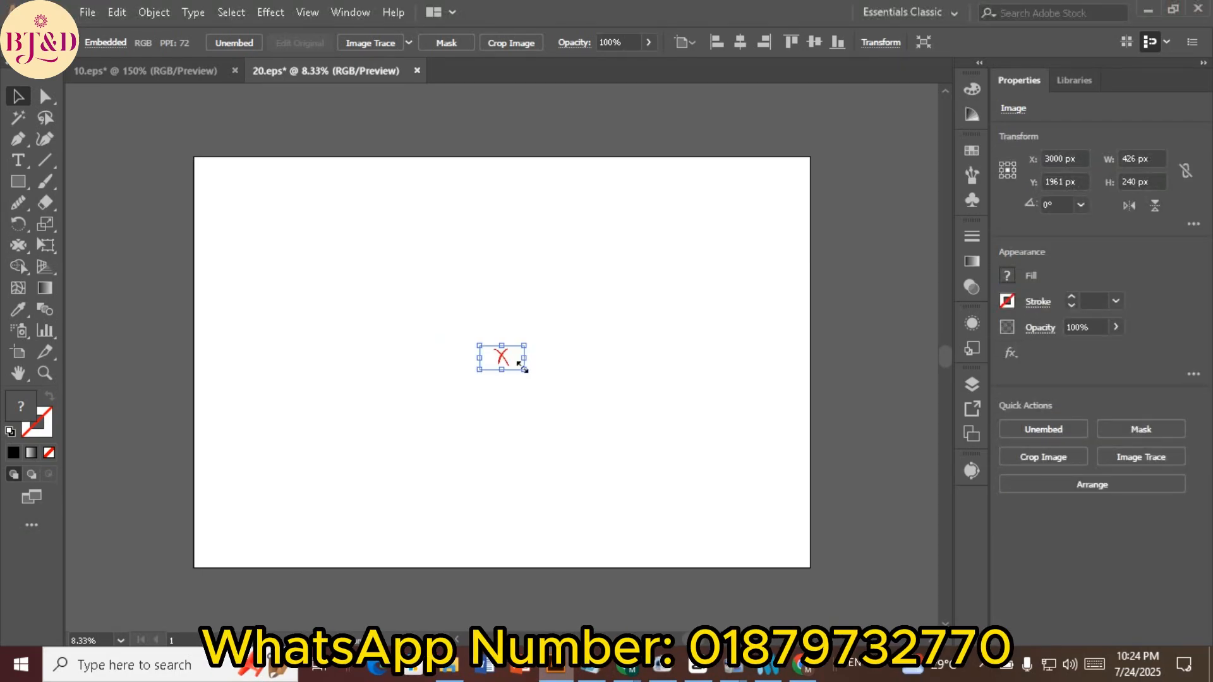
Enlarge the red X image to about 5478 × 3086 px and convert it to an expanded vector using the Sketched Art tracing preset
{"action": "left_click_drag", "start_coordinate": [524, 369], "coordinate": [526, 372]}
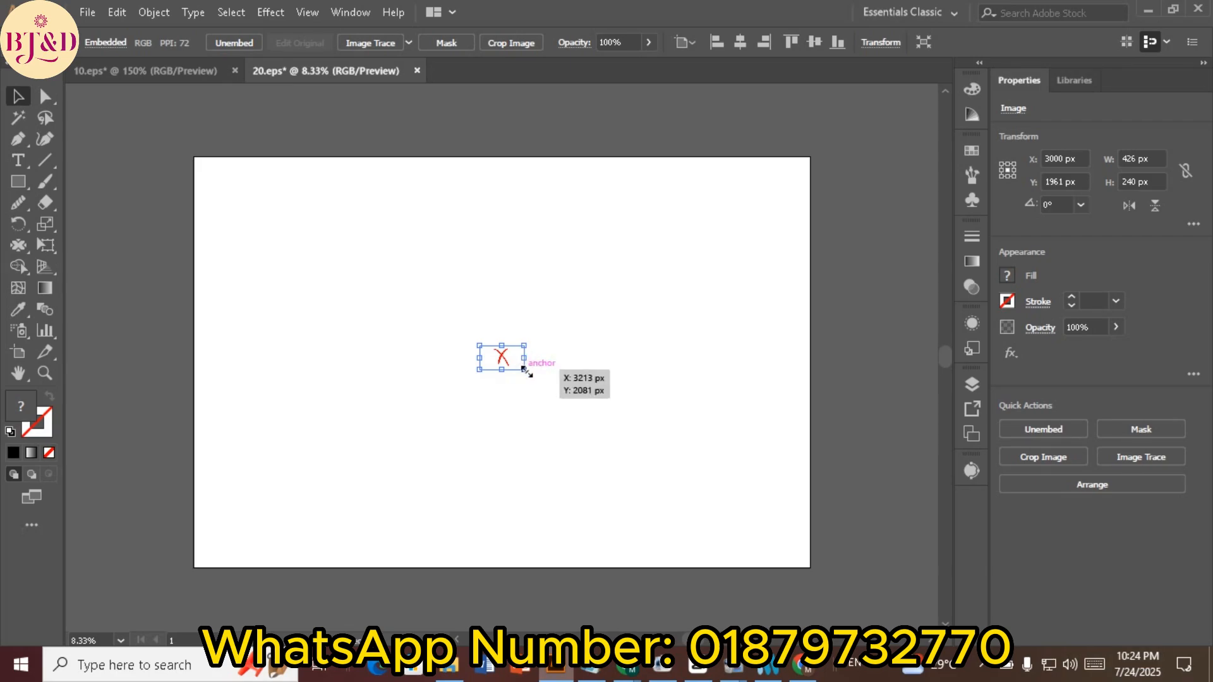
{"action": "left_click_drag", "start_coordinate": [527, 372], "coordinate": [784, 582]}
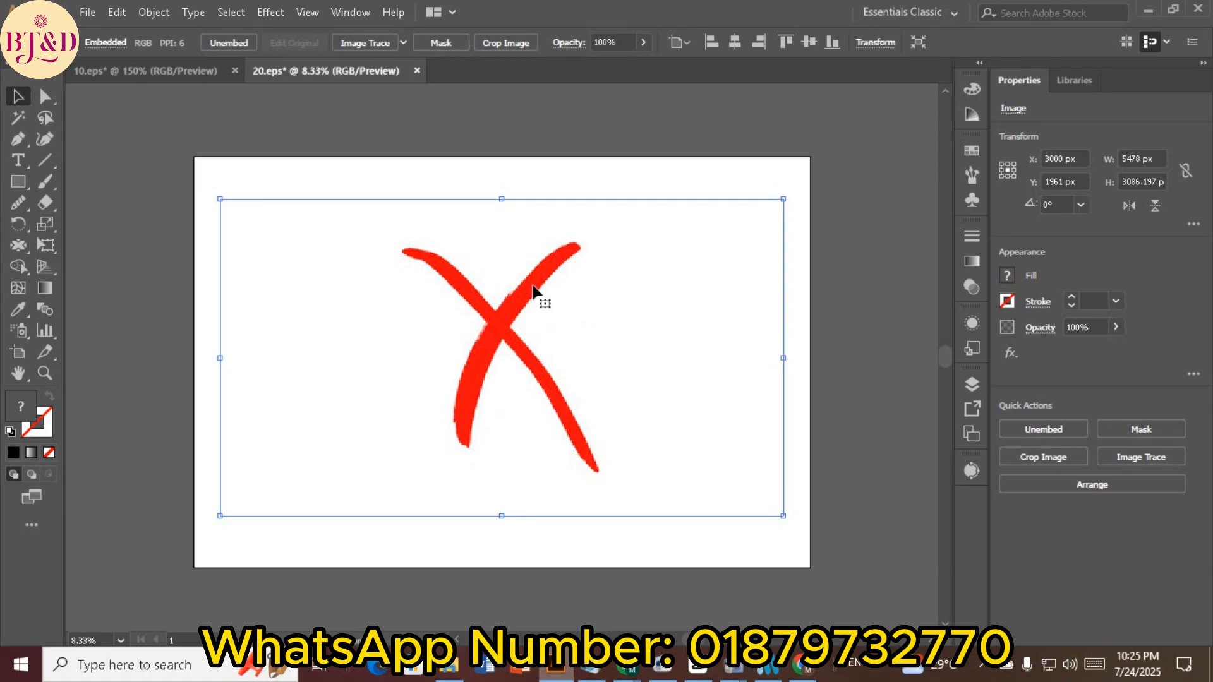
{"action": "left_click", "coordinate": [404, 43]}
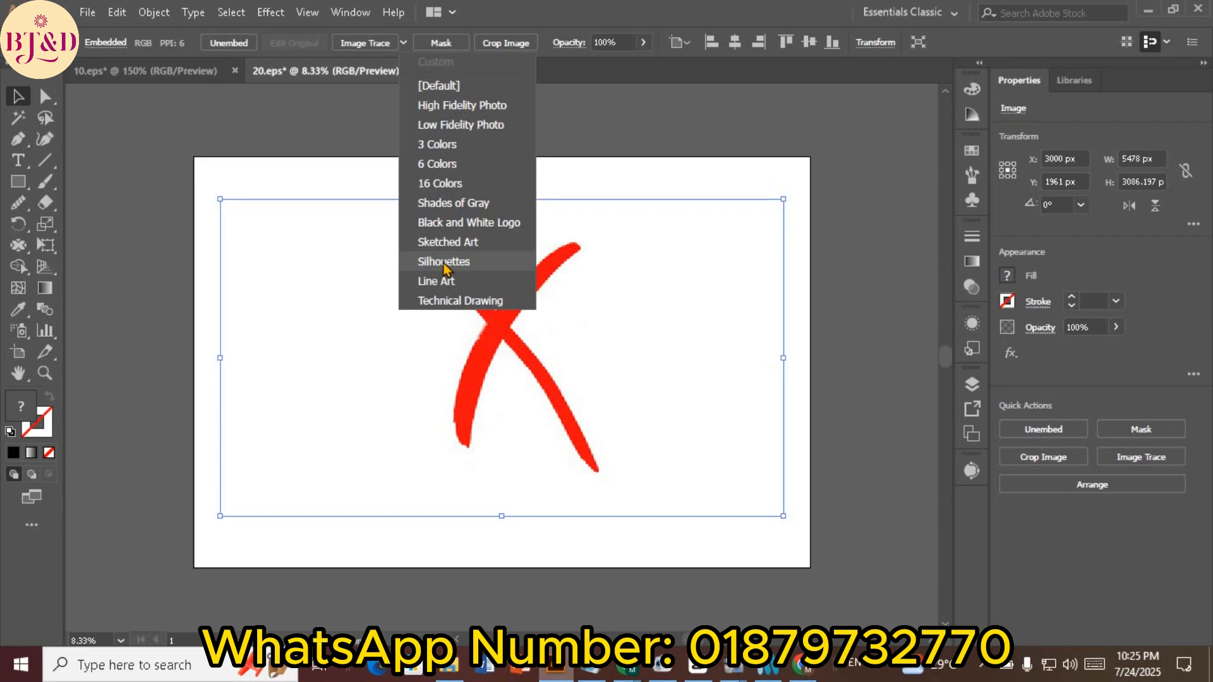
{"action": "left_click", "coordinate": [473, 247]}
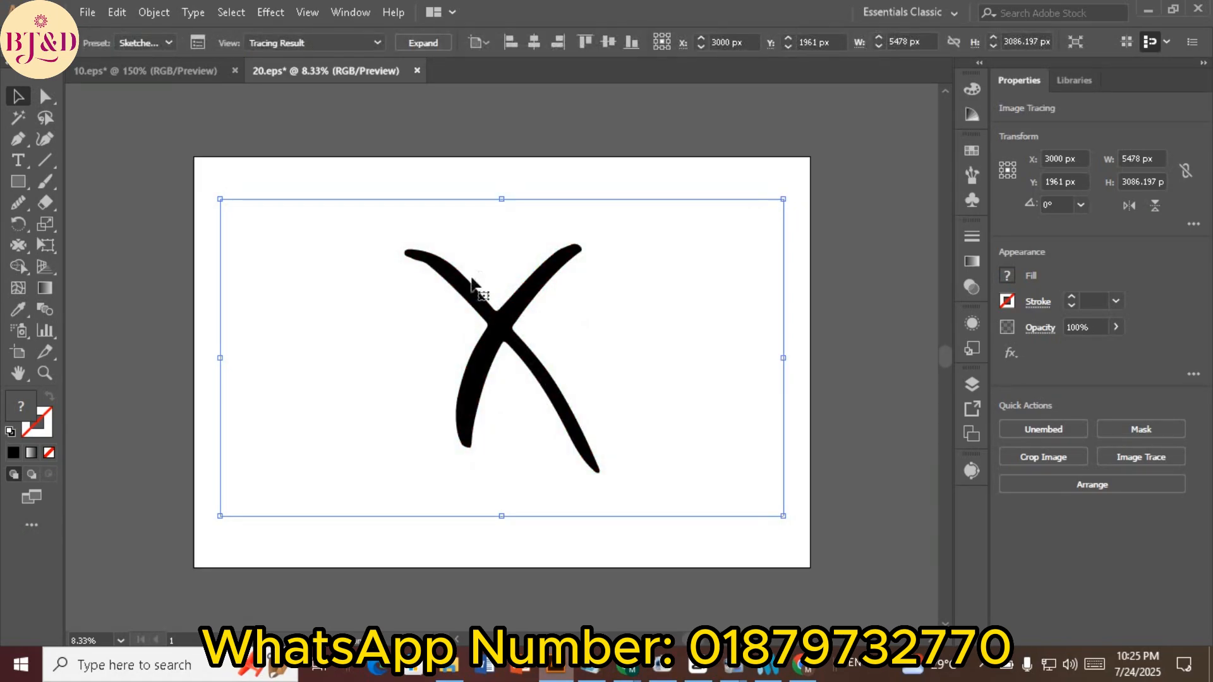
{"action": "left_click", "coordinate": [424, 43]}
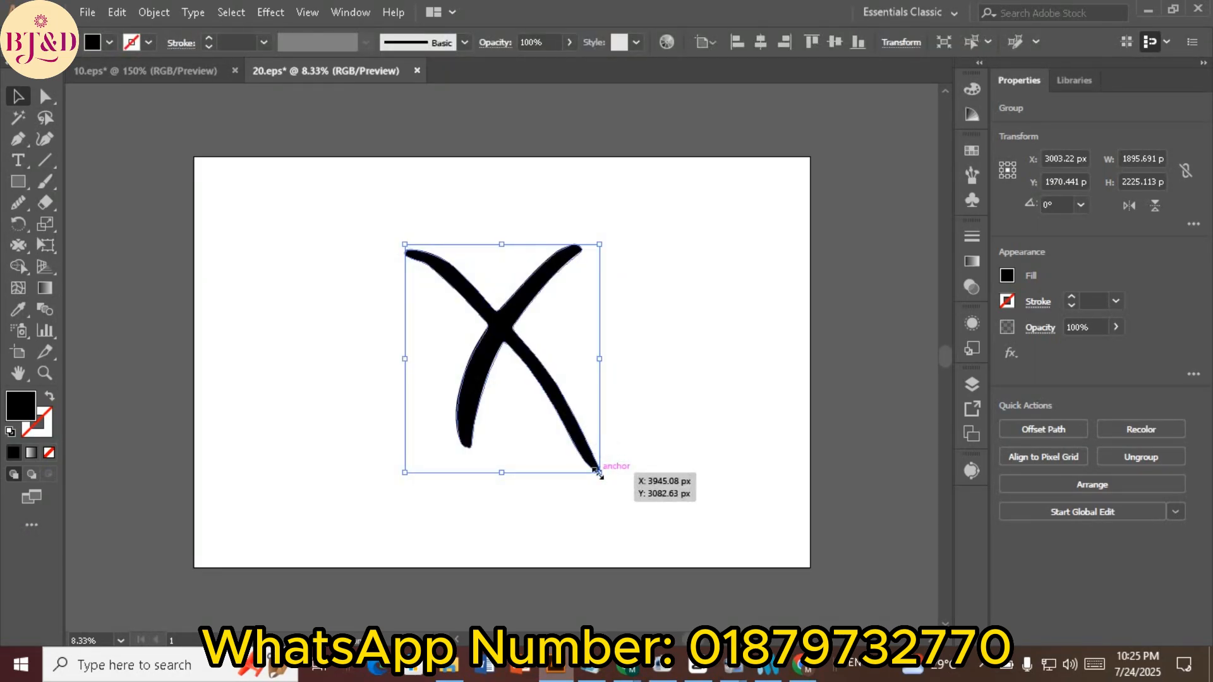
Scale the traced black X up from its centre to about 2274 × 2669 px and deselect it
{"action": "key", "text": "alt"}
{"action": "left_click_drag", "start_coordinate": [598, 474], "coordinate": [621, 512]}
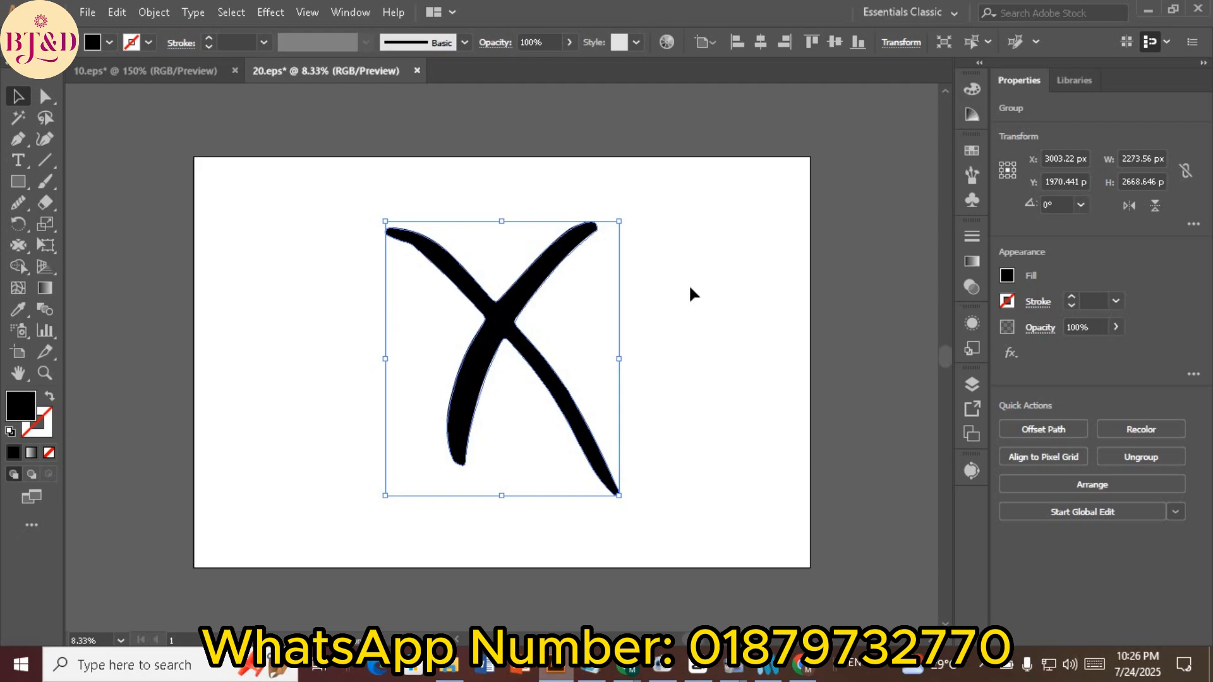
{"action": "left_click", "coordinate": [650, 283]}
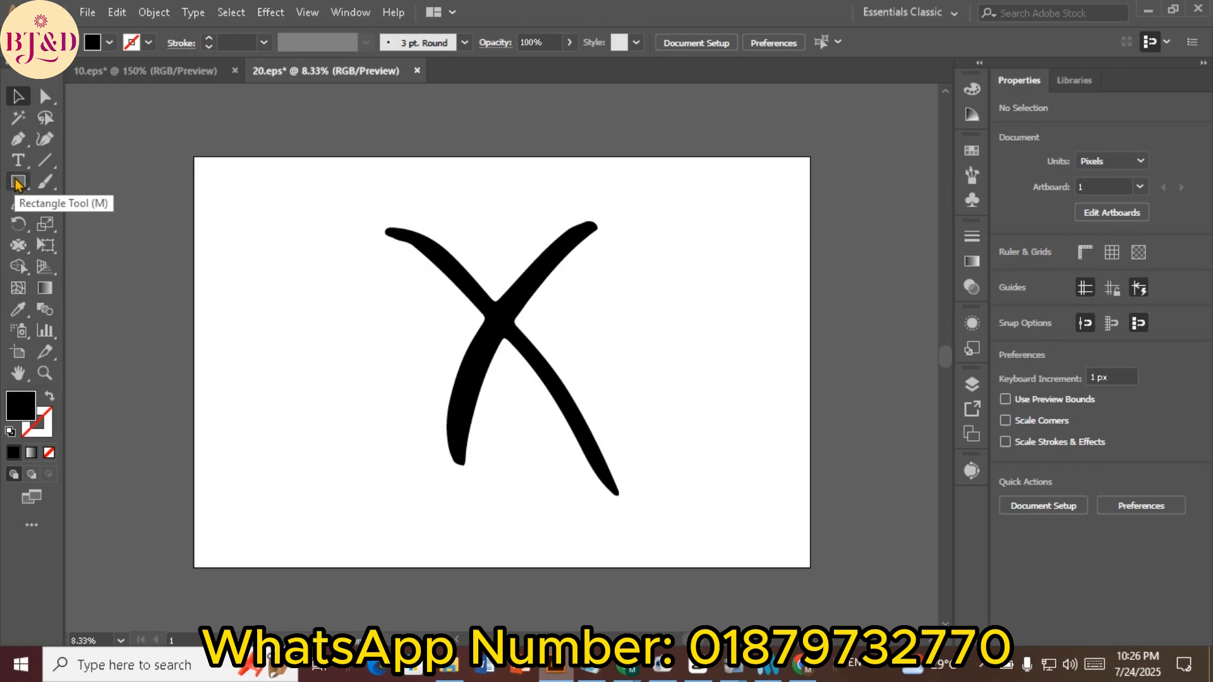
Draw a black rectangle about 2912 × 2963 px that fully covers the traced X
{"action": "left_click_drag", "start_coordinate": [17, 183], "coordinate": [116, 181]}
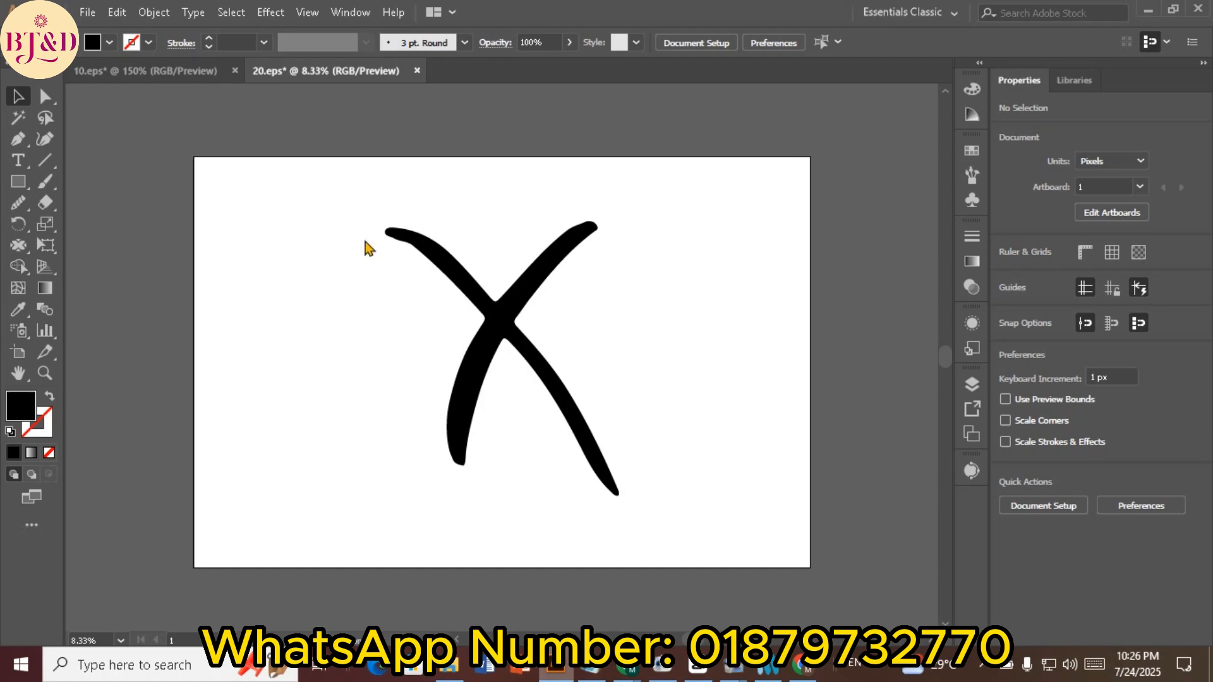
{"action": "key", "text": "m"}
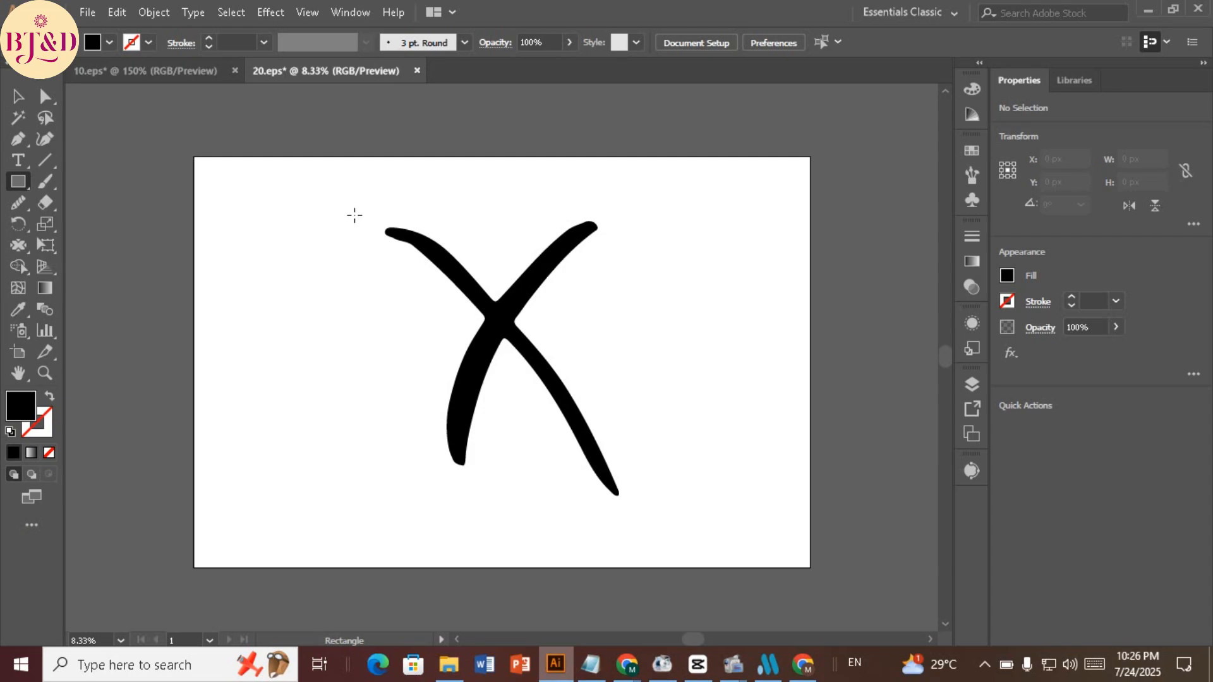
{"action": "left_click_drag", "start_coordinate": [360, 212], "coordinate": [660, 517]}
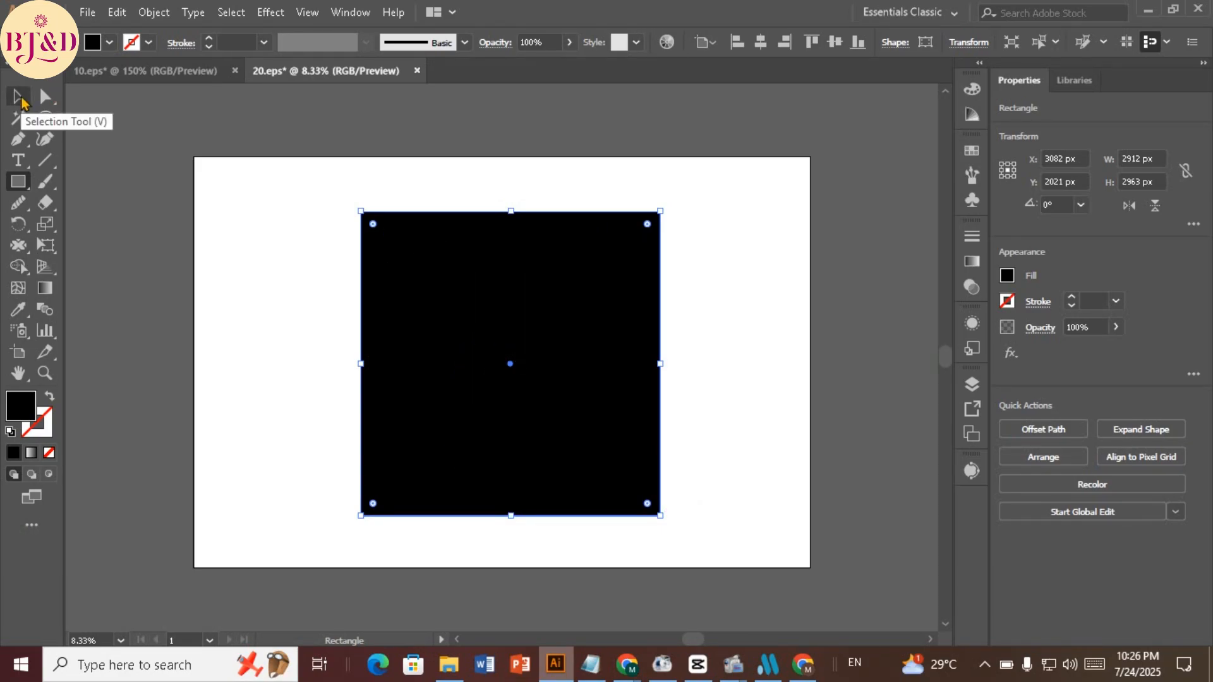
Select the rectangle and the X together and split off the area around the X with the Shape Builder tool
{"action": "left_click", "coordinate": [19, 100]}
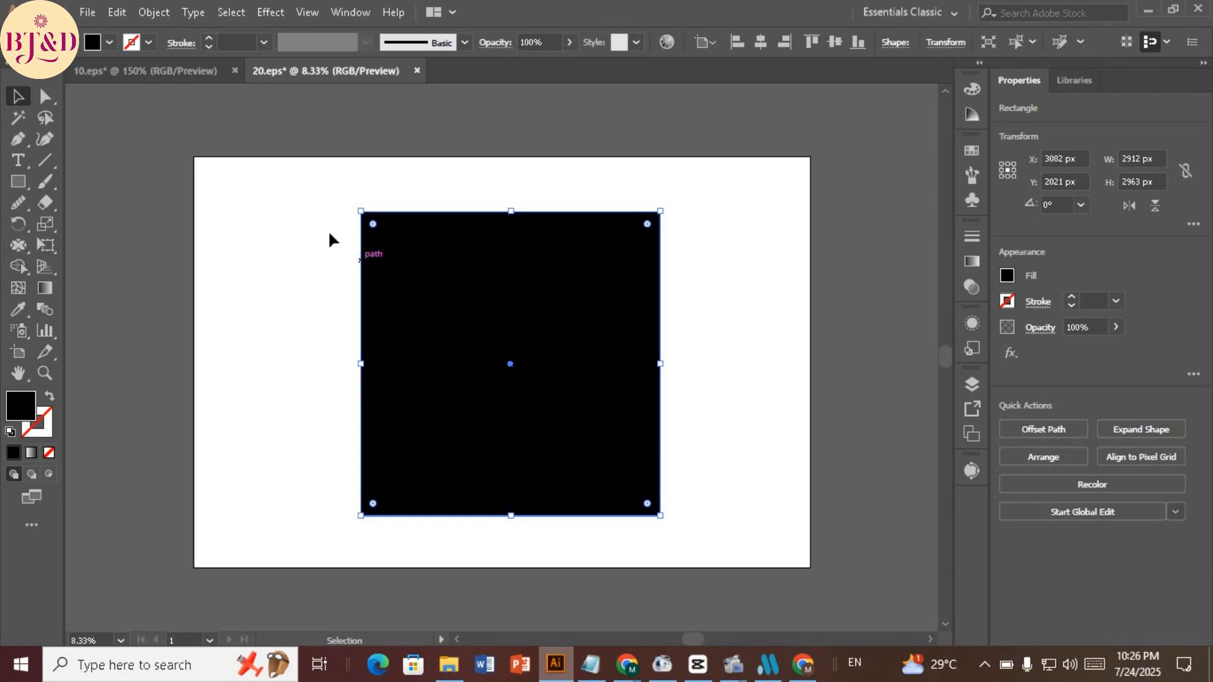
{"action": "left_click_drag", "start_coordinate": [319, 222], "coordinate": [679, 449]}
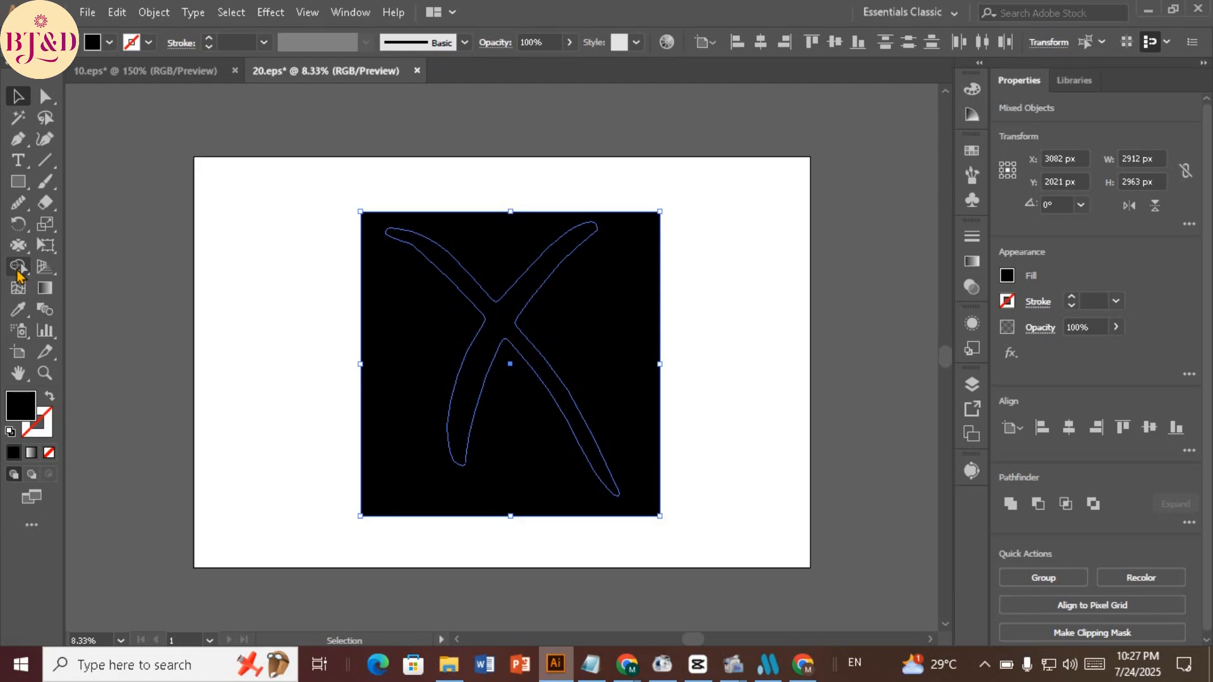
{"action": "key", "text": "shift+m"}
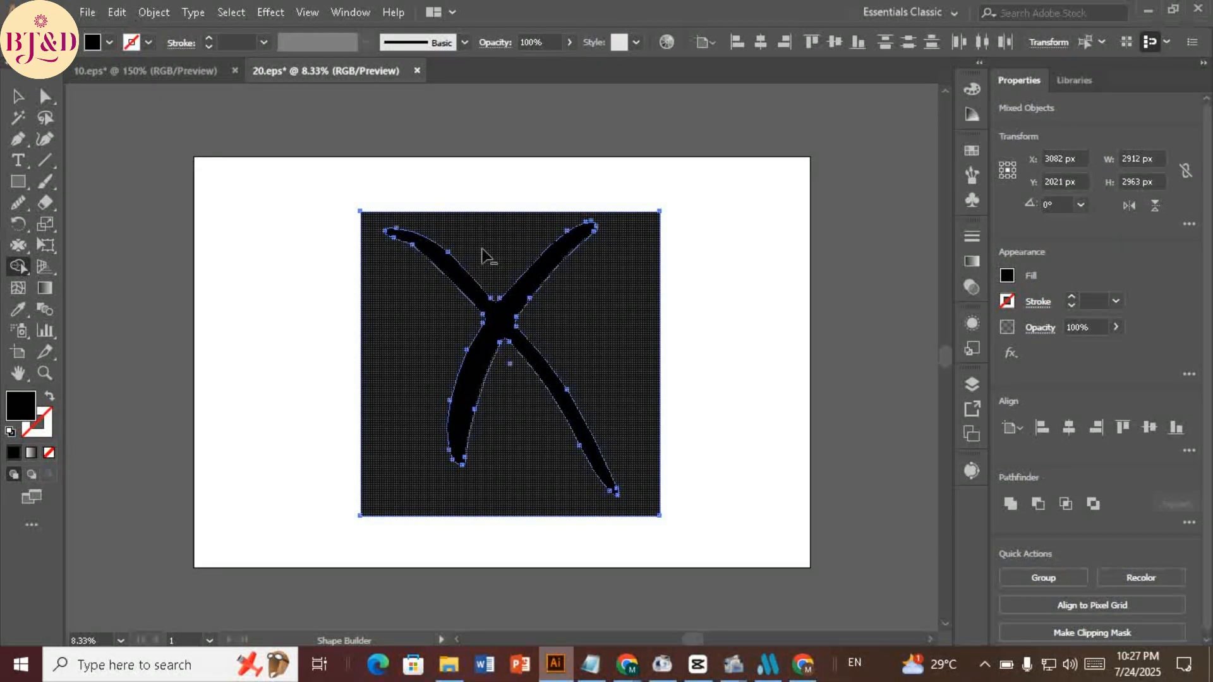
{"action": "key", "text": "alt"}
{"action": "left_click", "coordinate": [493, 258]}
{"action": "left_click", "coordinate": [18, 96]}
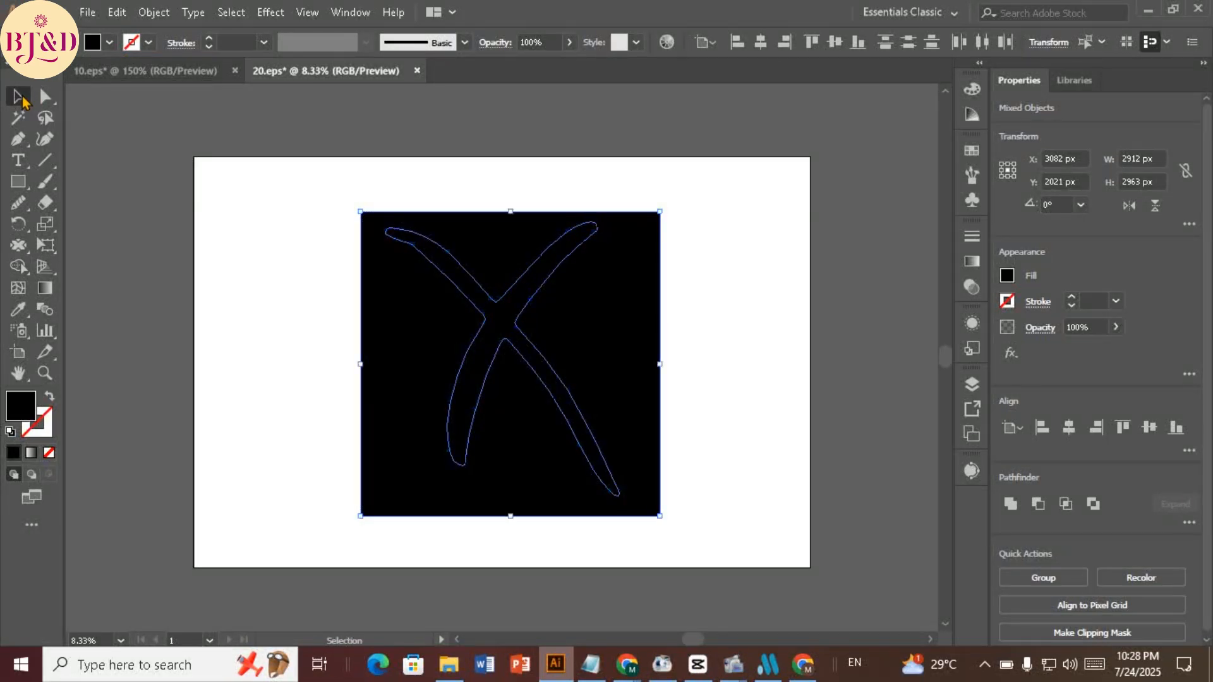
{"action": "left_click", "coordinate": [693, 268]}
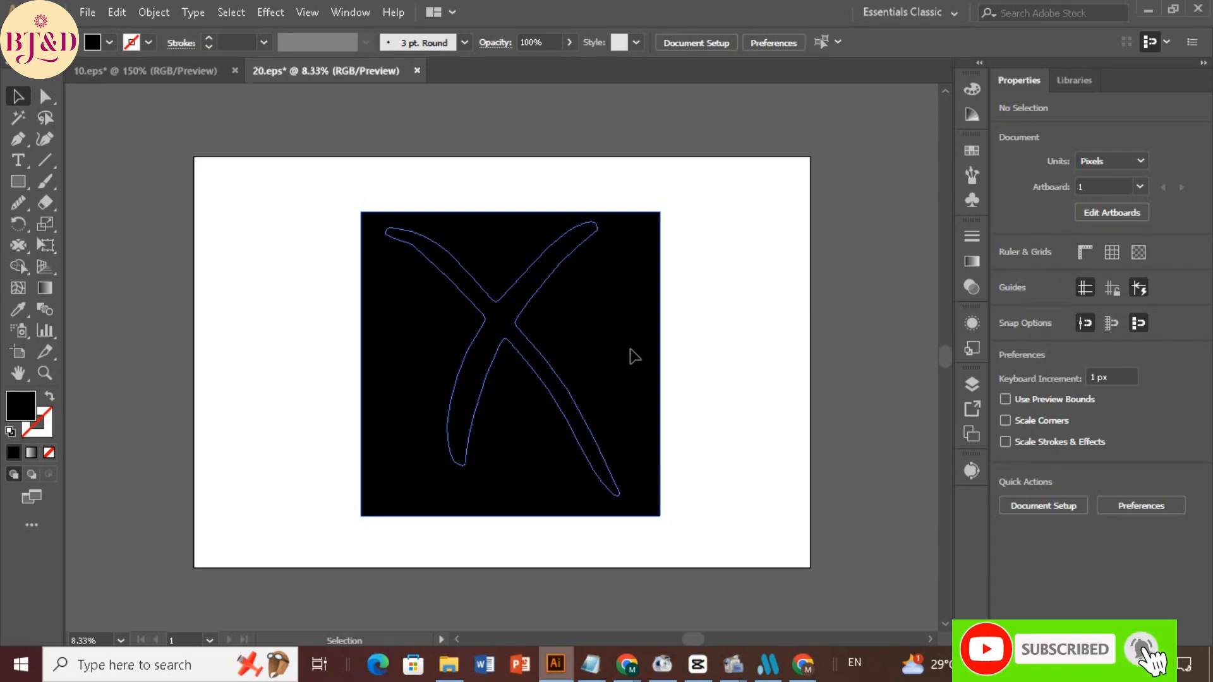
Move the rectangle with the X-shaped cutout down off the artboard, to about X 3220 px, Y 5753 px
{"action": "left_click_drag", "start_coordinate": [628, 352], "coordinate": [636, 555]}
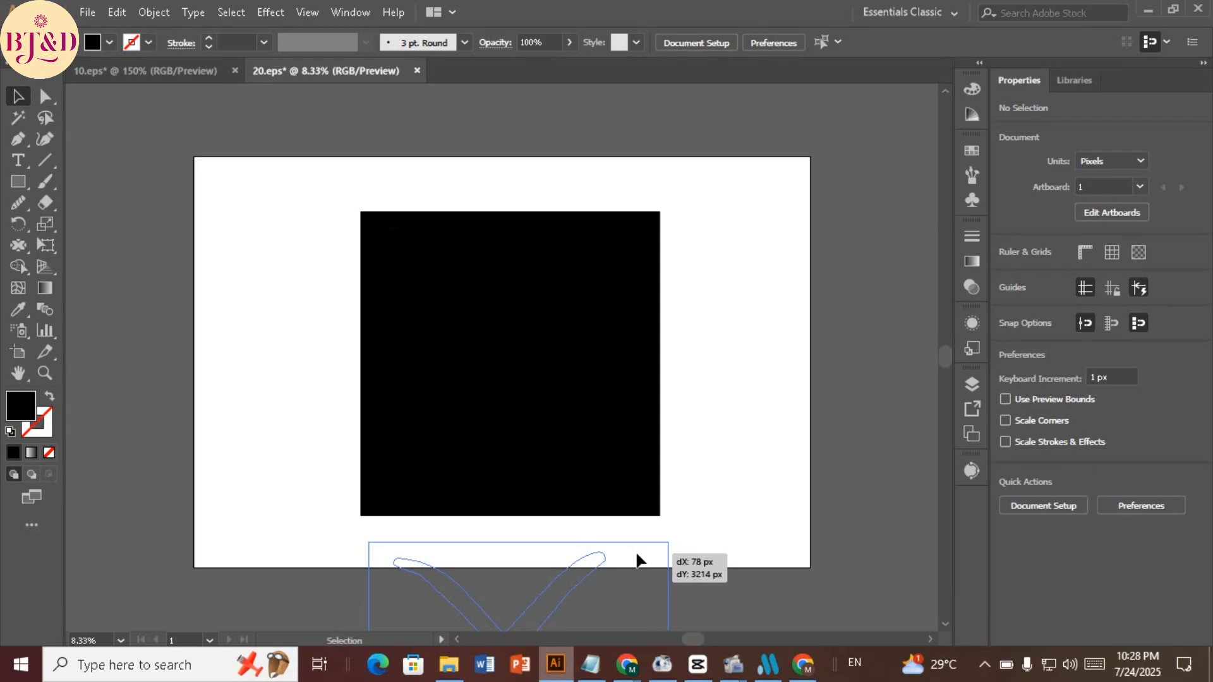
{"action": "left_click_drag", "start_coordinate": [637, 555], "coordinate": [637, 555]}
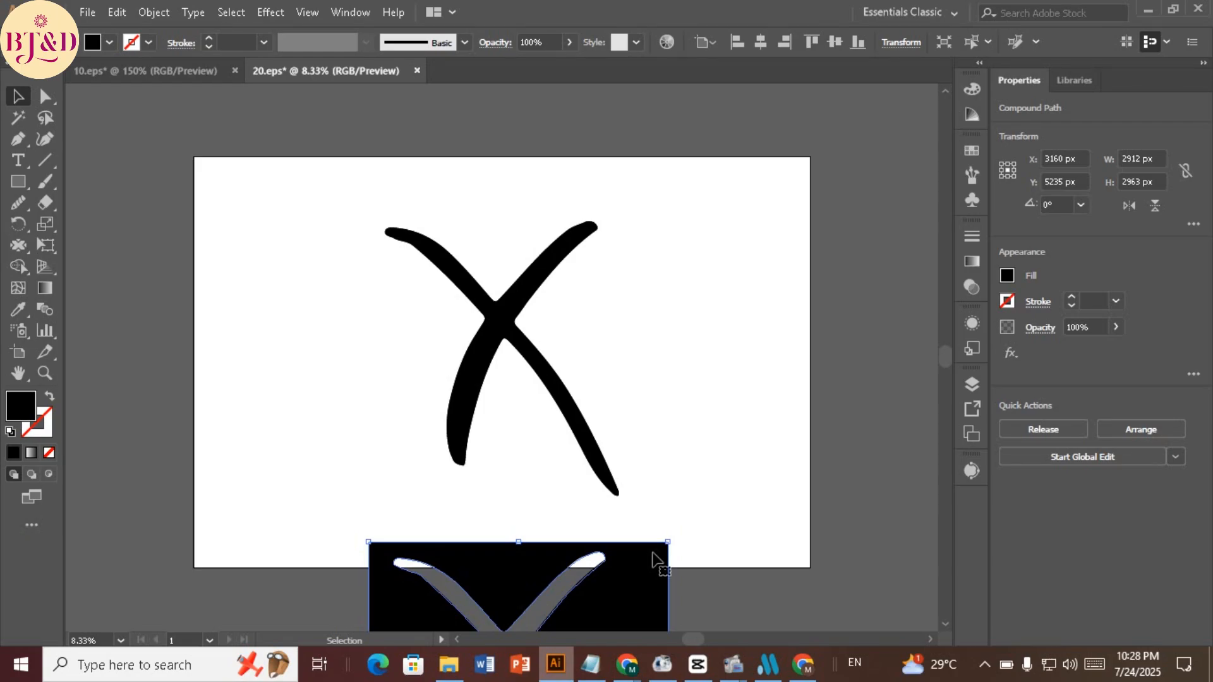
{"action": "scroll", "coordinate": [469, 446], "scroll_direction": "down", "scroll_amount": 1}
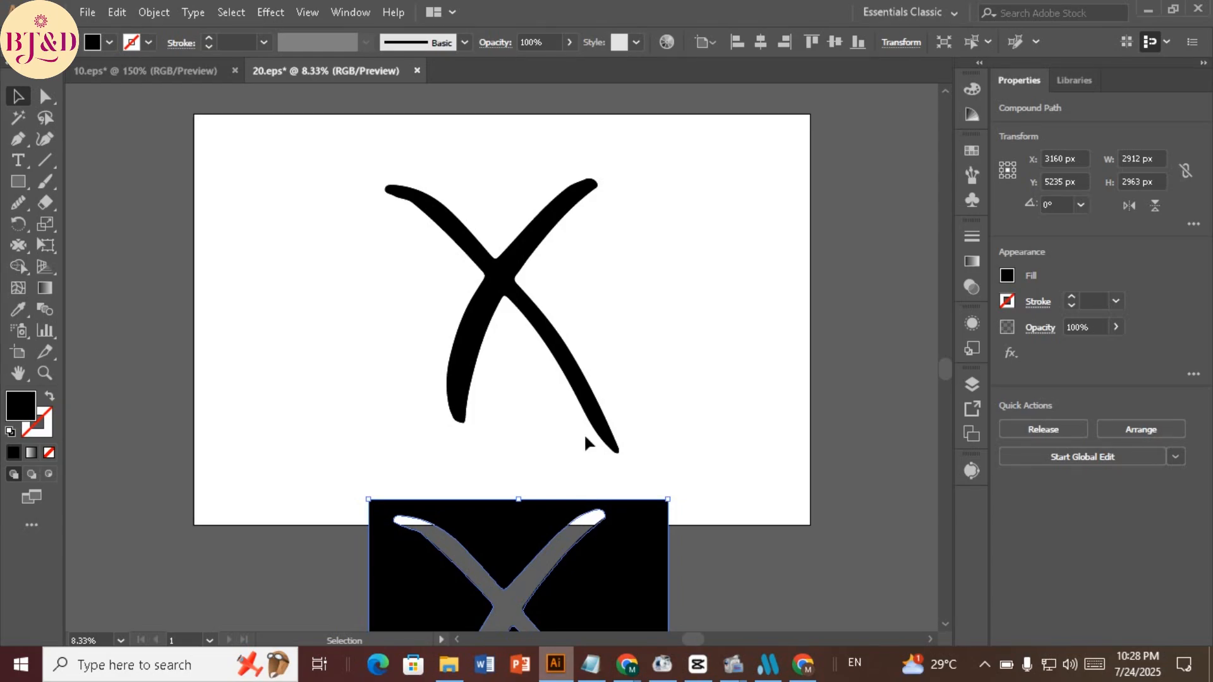
{"action": "scroll", "coordinate": [584, 436], "scroll_direction": "down", "scroll_amount": 3}
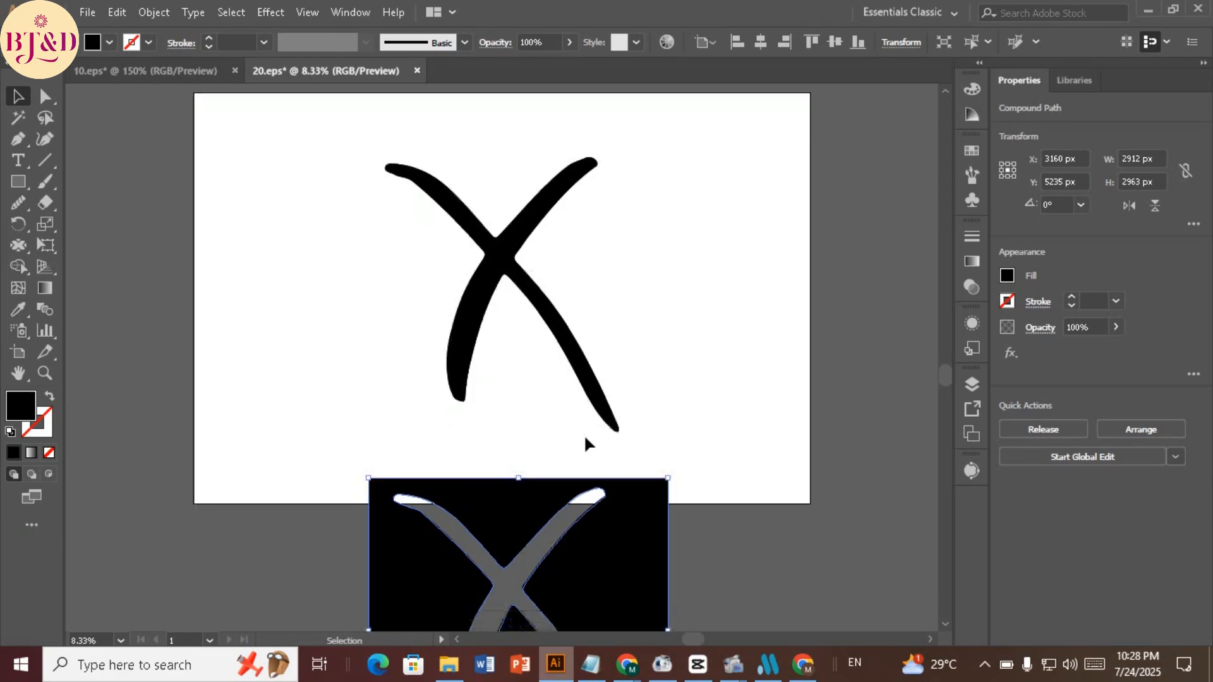
{"action": "scroll", "coordinate": [581, 430], "scroll_direction": "down", "scroll_amount": 1}
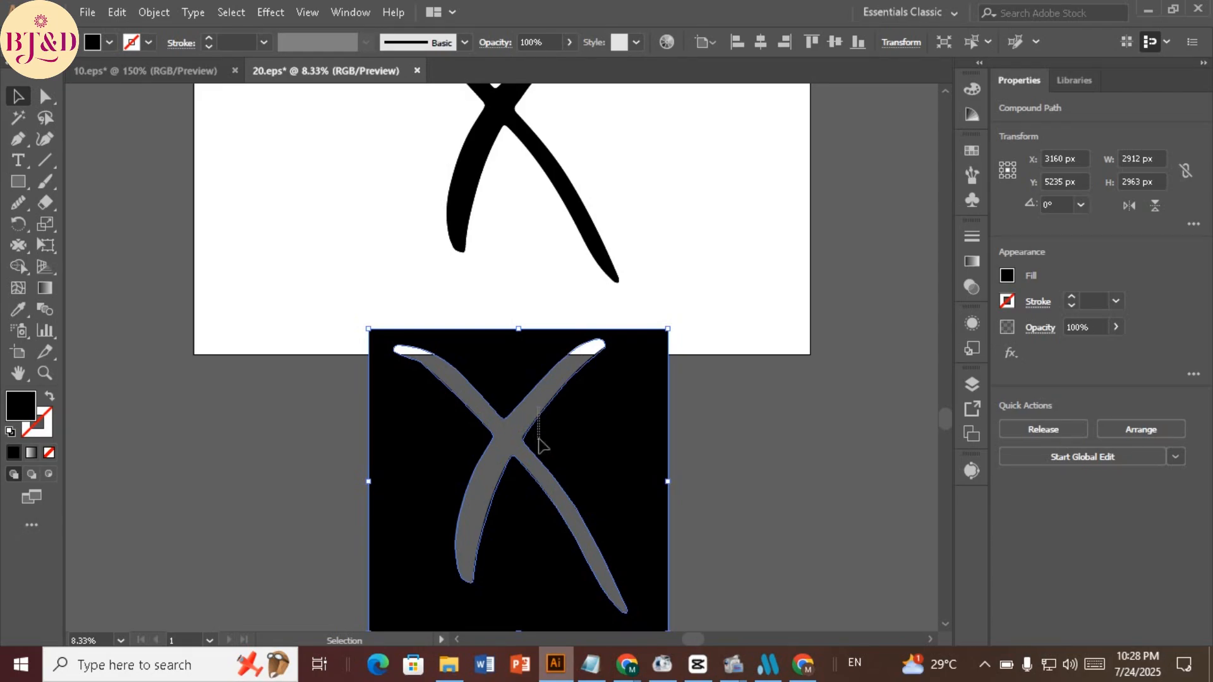
{"action": "left_click_drag", "start_coordinate": [591, 424], "coordinate": [598, 478]}
{"action": "scroll", "coordinate": [596, 426], "scroll_direction": "down", "scroll_amount": 1}
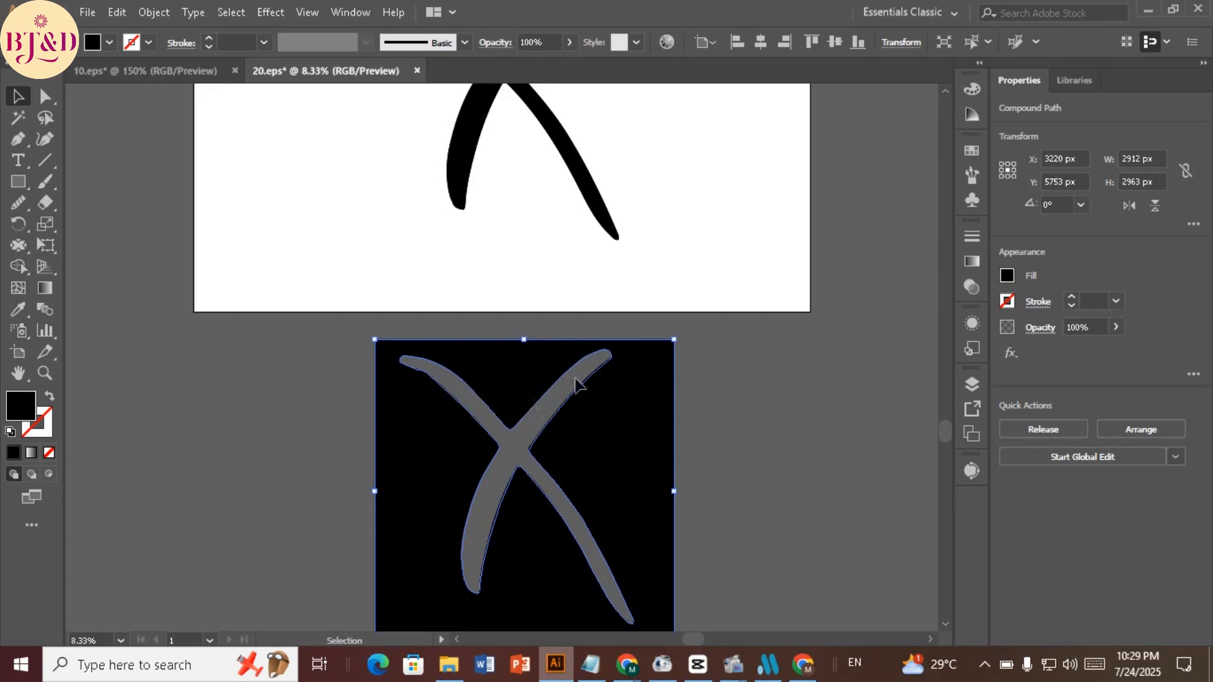
Move the upper black X to the left of the identical one beneath it, partly overlapping, to about X 2147 px, Y 1970 px
{"action": "scroll", "coordinate": [576, 383], "scroll_direction": "up", "scroll_amount": 1}
{"action": "scroll", "coordinate": [576, 384], "scroll_direction": "up", "scroll_amount": 2}
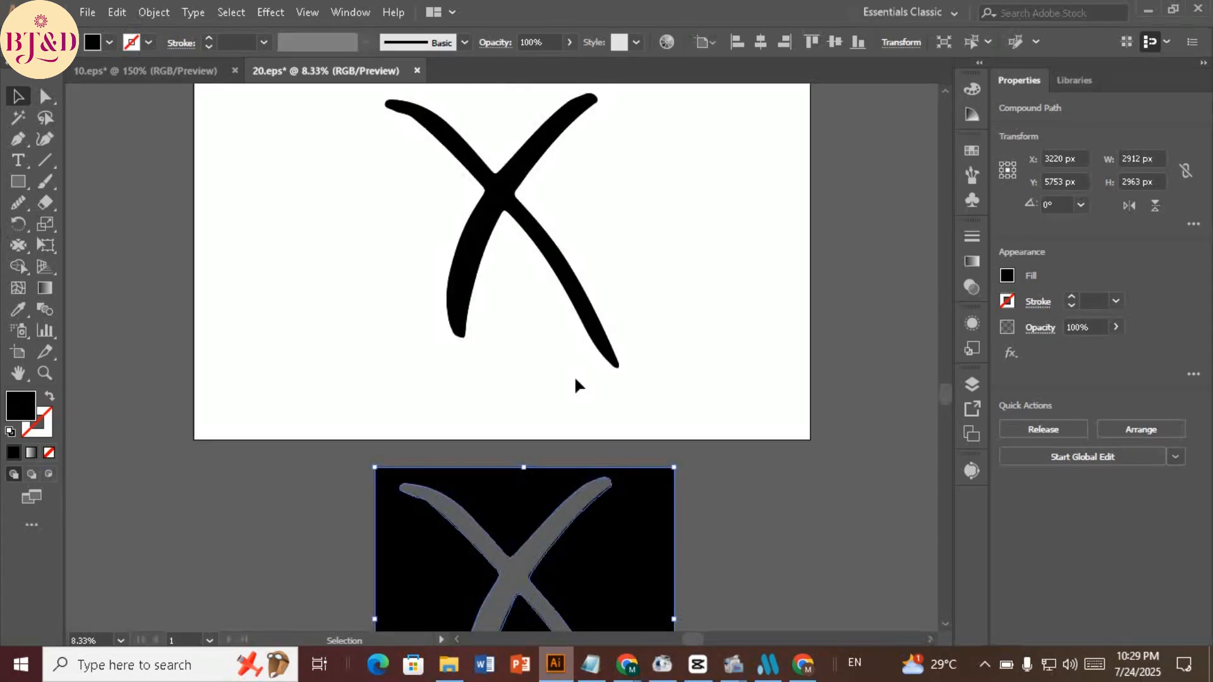
{"action": "scroll", "coordinate": [576, 379], "scroll_direction": "up", "scroll_amount": 2}
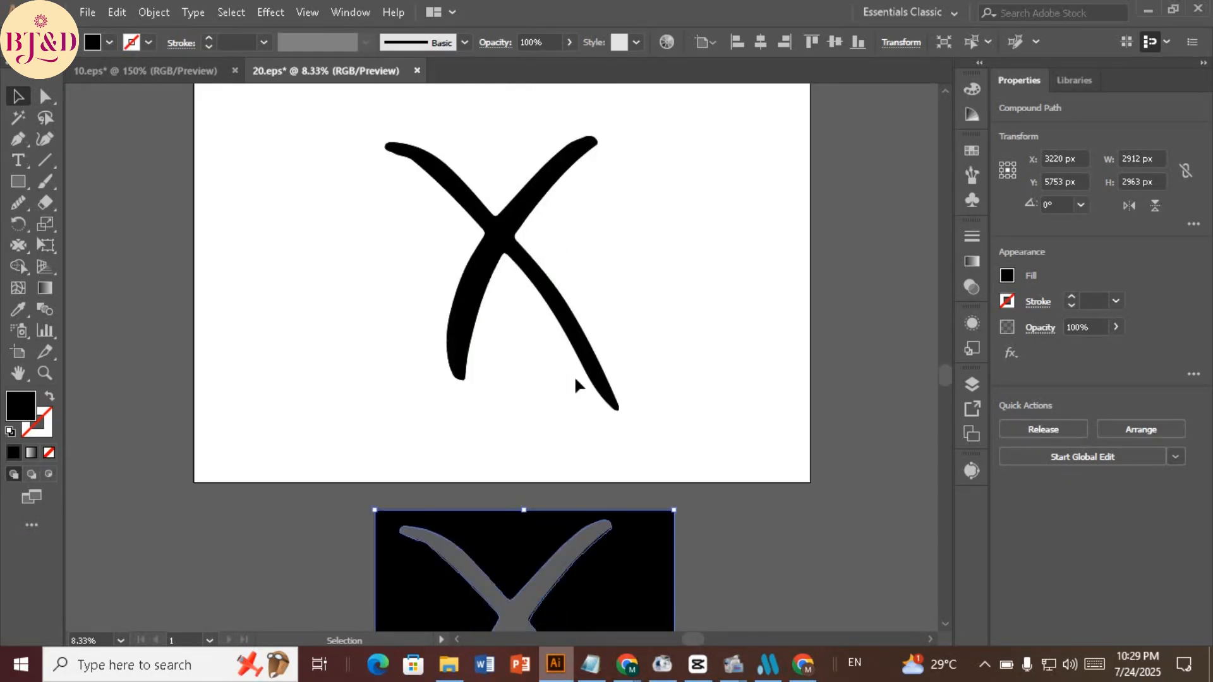
{"action": "left_click", "coordinate": [499, 259]}
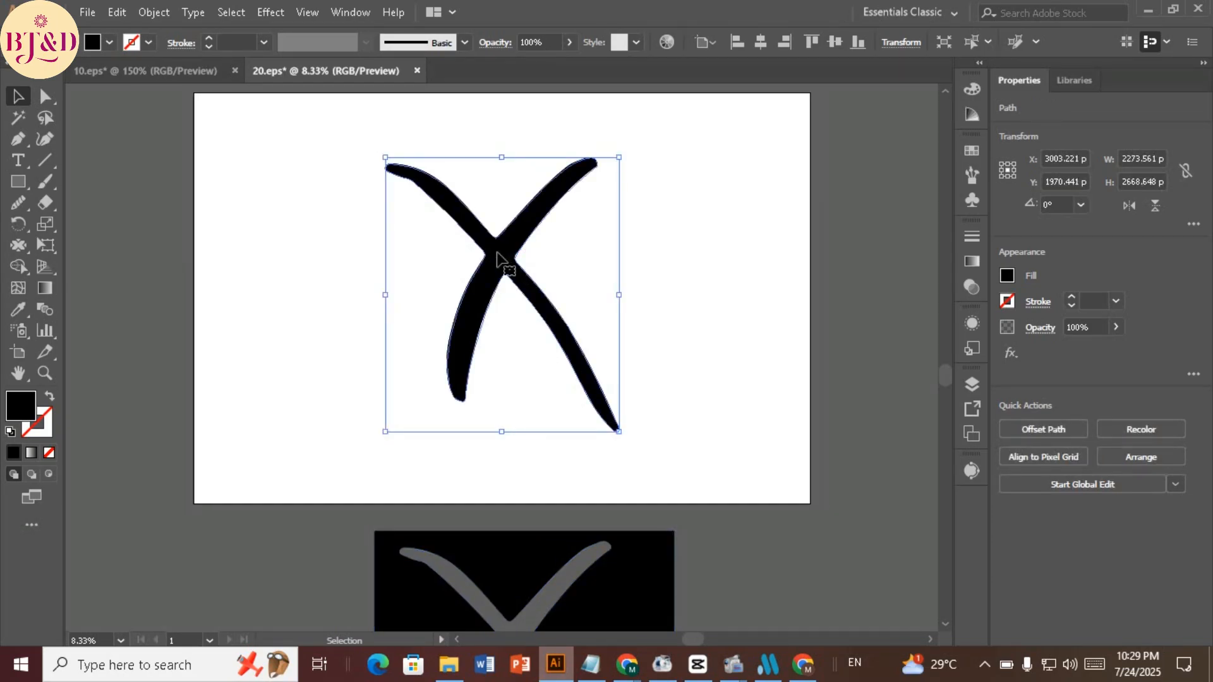
{"action": "left_click_drag", "start_coordinate": [497, 252], "coordinate": [304, 254]}
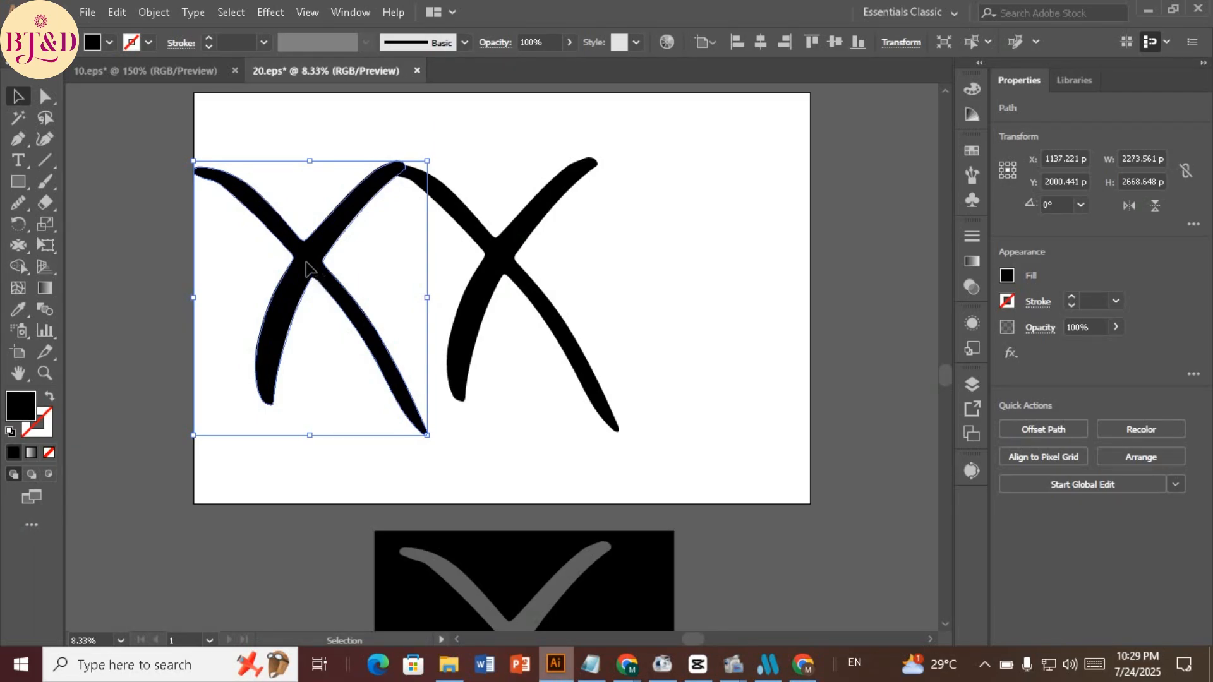
{"action": "left_click_drag", "start_coordinate": [306, 268], "coordinate": [359, 253]}
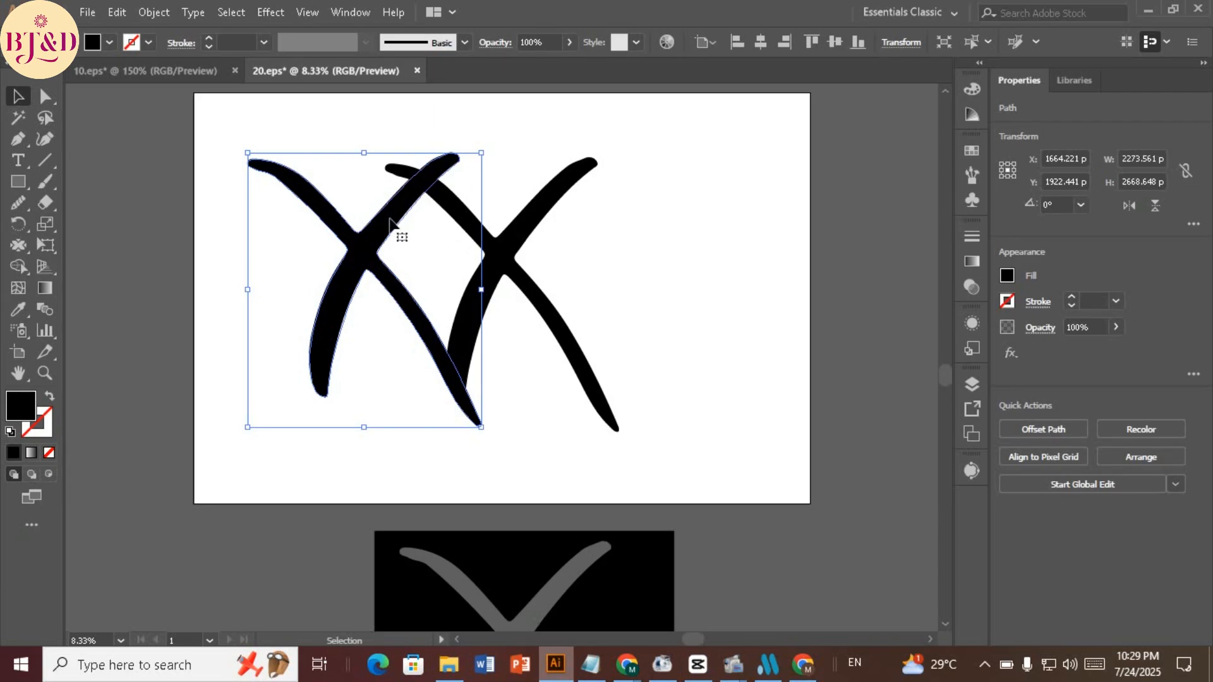
{"action": "left_click_drag", "start_coordinate": [358, 261], "coordinate": [405, 261]}
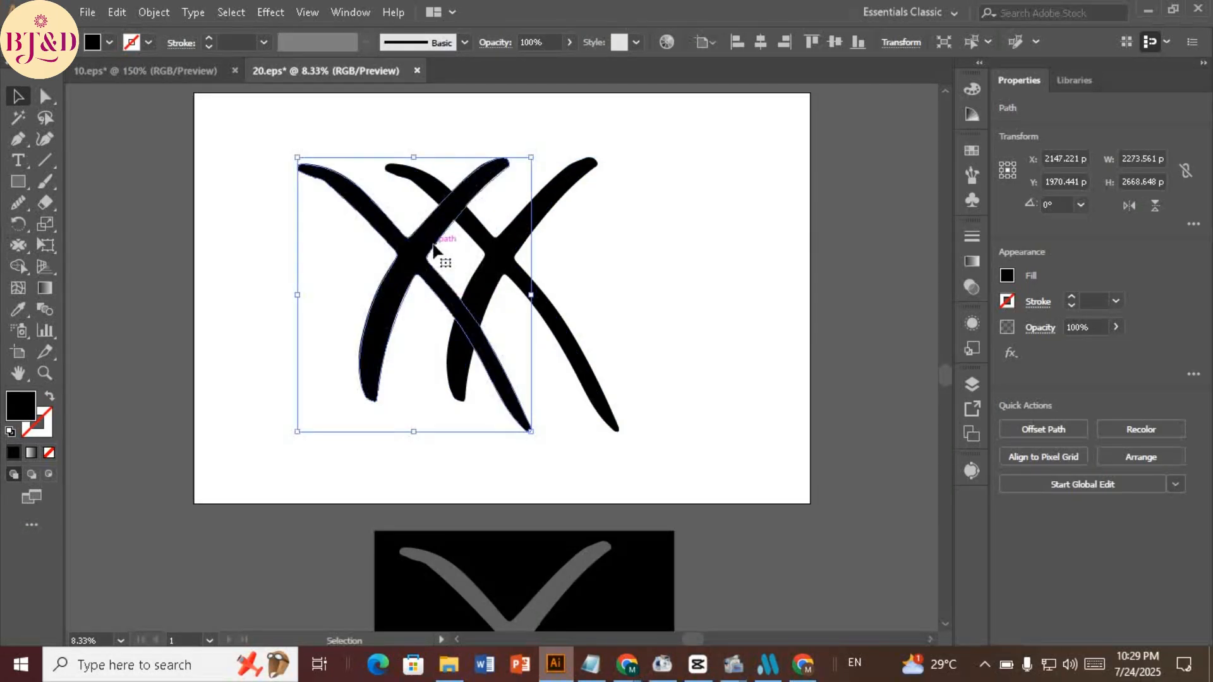
Release the compound path of the cutout rectangle below the artboard and clear the selection
{"action": "scroll", "coordinate": [433, 245], "scroll_direction": "down", "scroll_amount": 4}
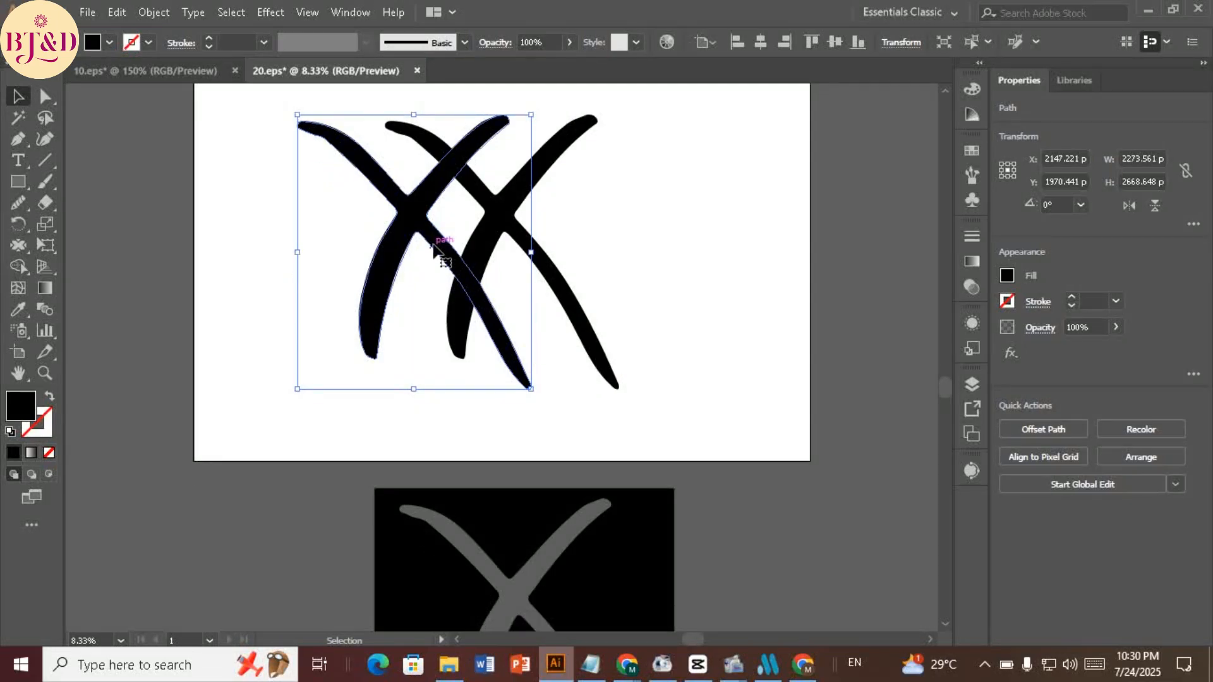
{"action": "scroll", "coordinate": [433, 252], "scroll_direction": "down", "scroll_amount": 5}
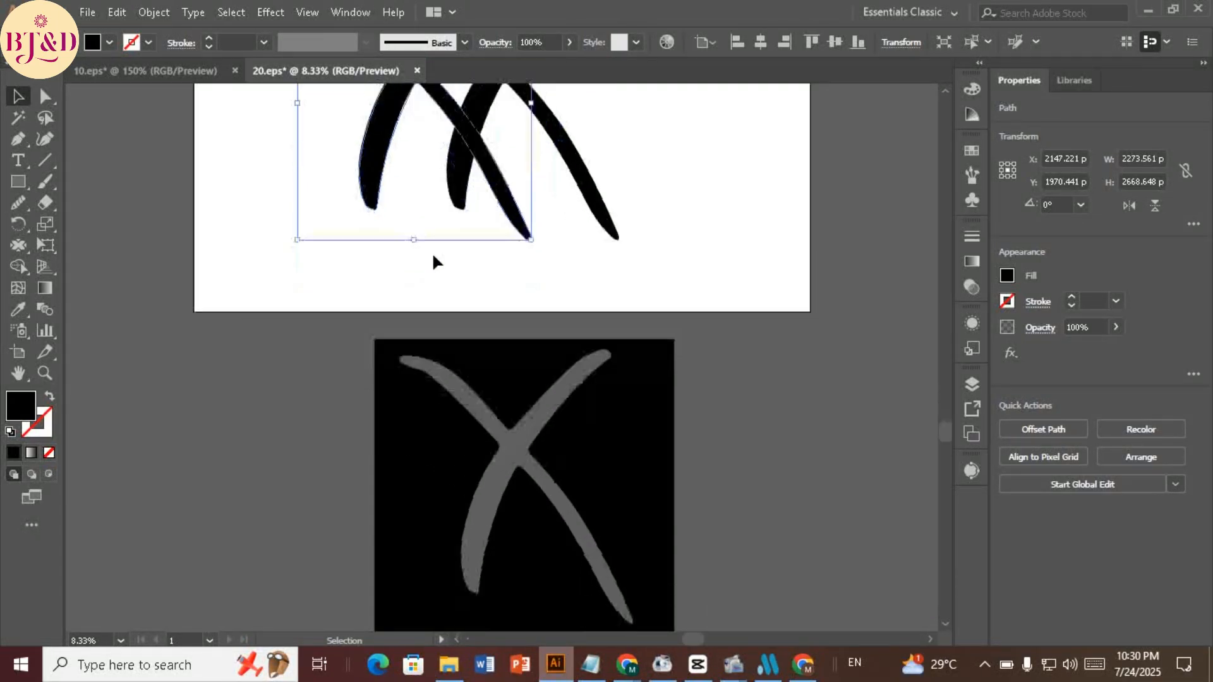
{"action": "scroll", "coordinate": [436, 261], "scroll_direction": "down", "scroll_amount": 1}
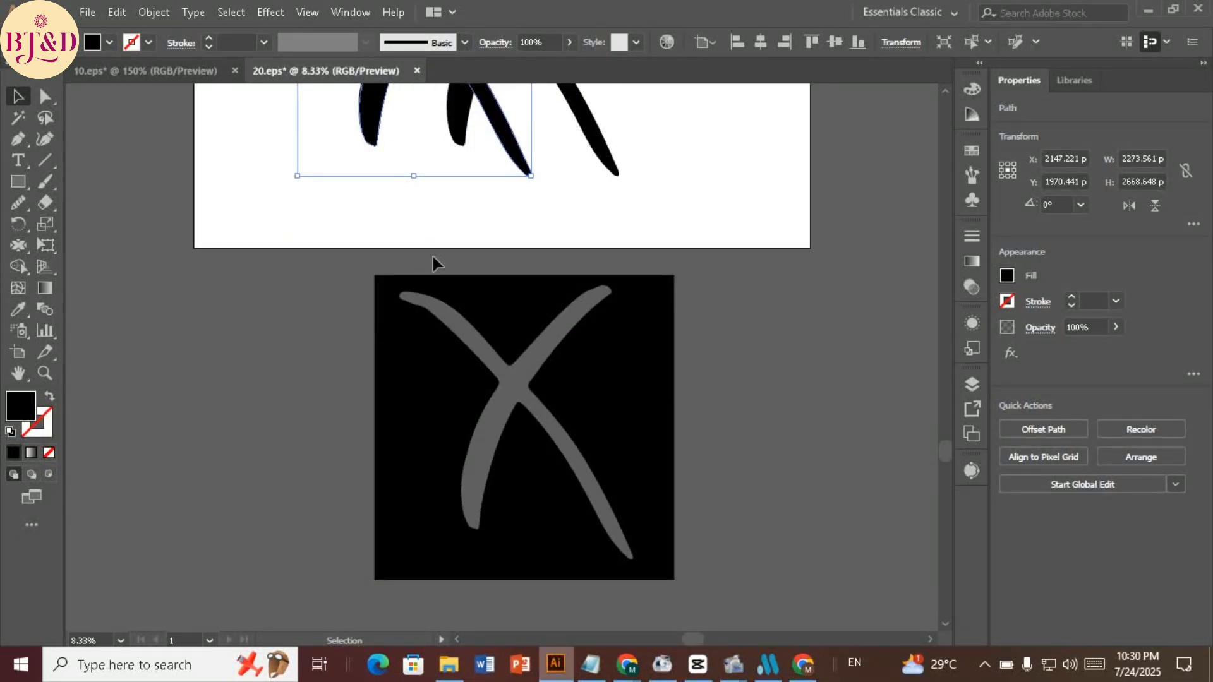
{"action": "scroll", "coordinate": [433, 263], "scroll_direction": "up", "scroll_amount": 2}
{"action": "scroll", "coordinate": [446, 283], "scroll_direction": "down", "scroll_amount": 4}
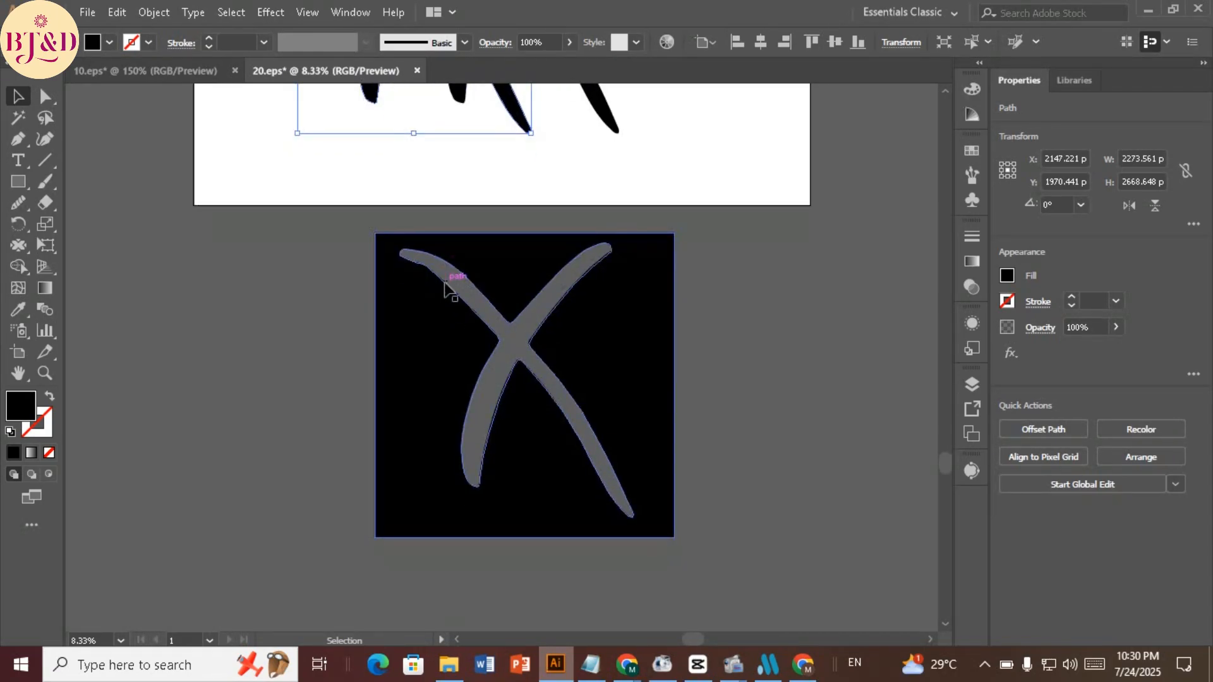
{"action": "left_click", "coordinate": [517, 303]}
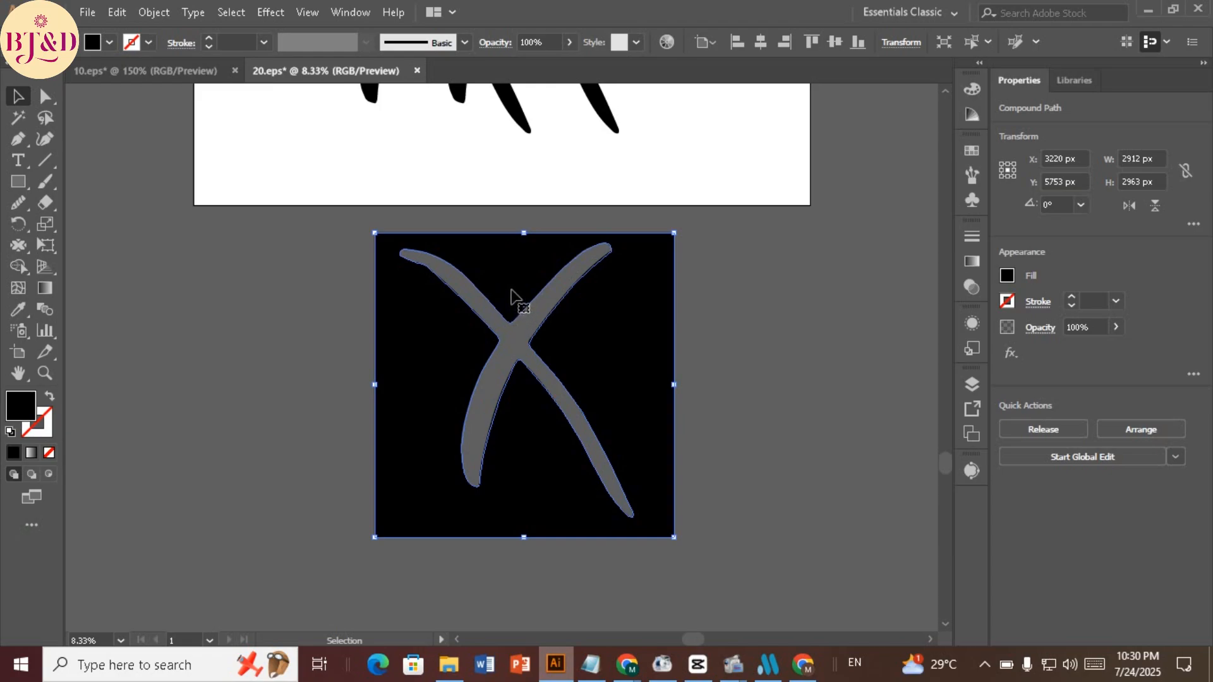
{"action": "right_click", "coordinate": [513, 295]}
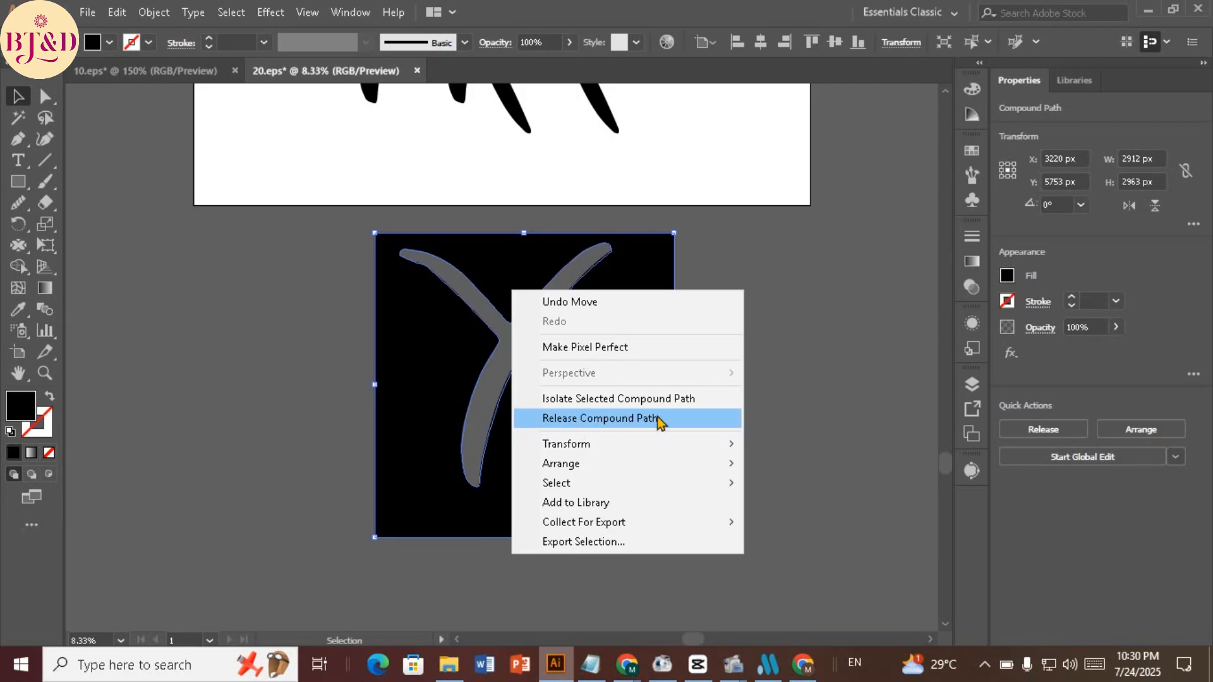
{"action": "left_click", "coordinate": [589, 419]}
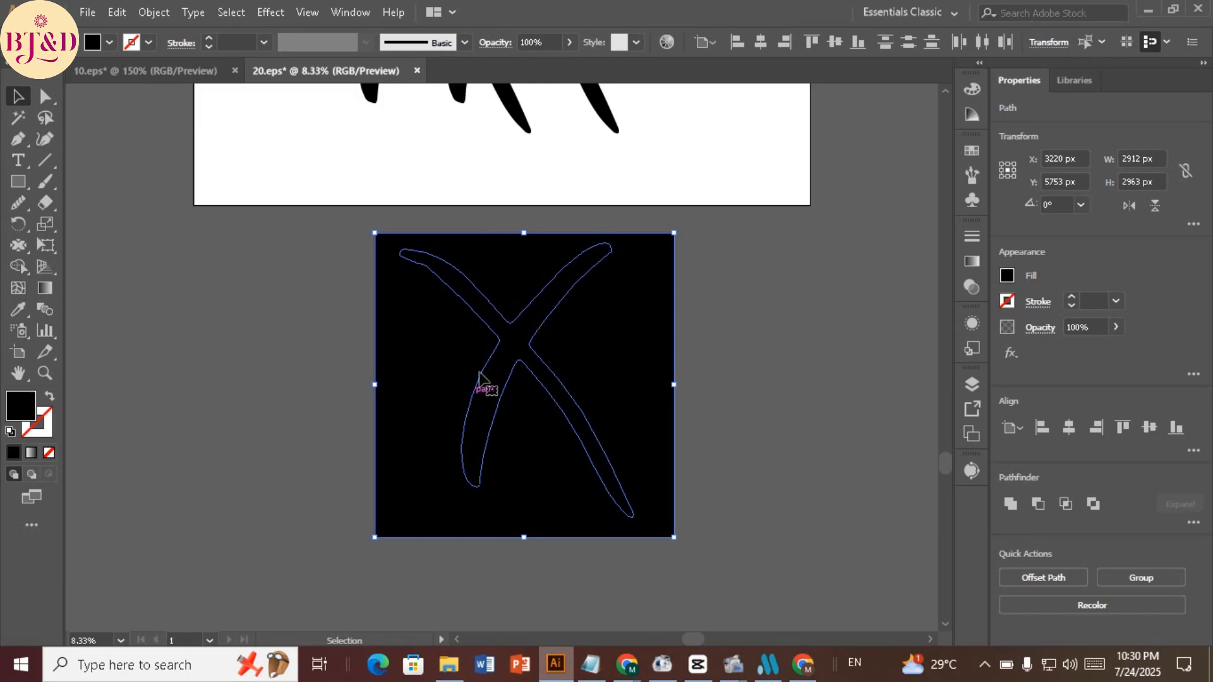
{"action": "left_click", "coordinate": [730, 330]}
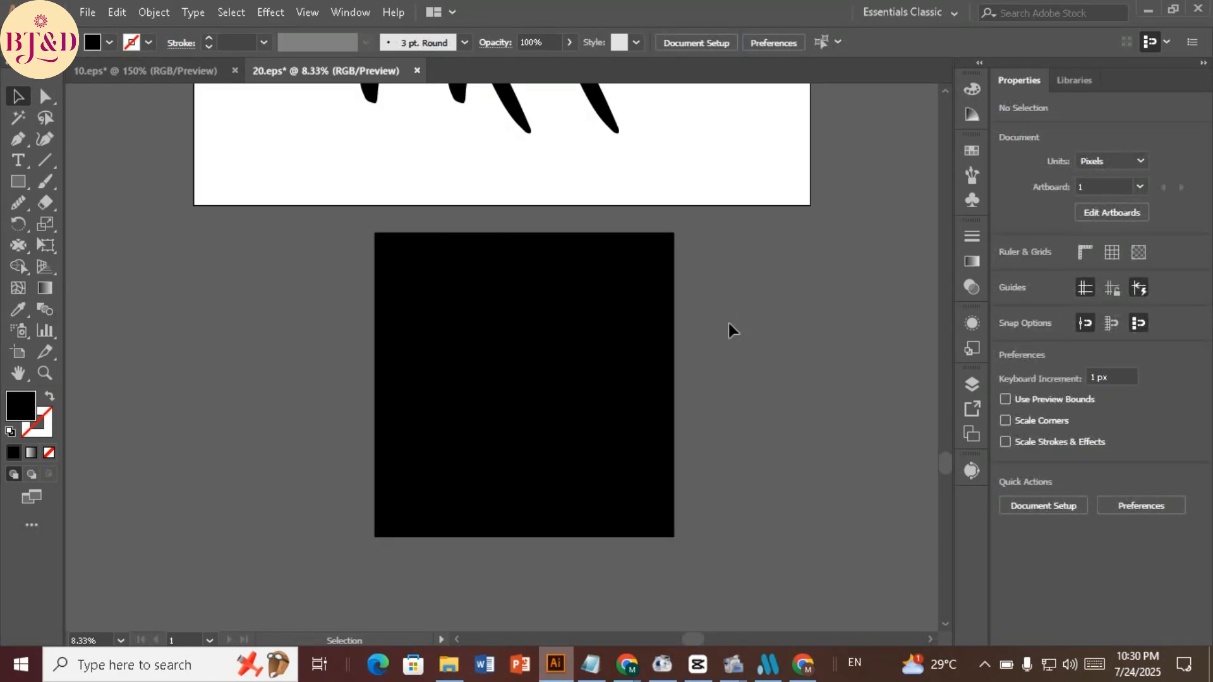
Move the solid black rectangle below the artboard down off the X it covers, and delete the rectangle
{"action": "left_click", "coordinate": [642, 268]}
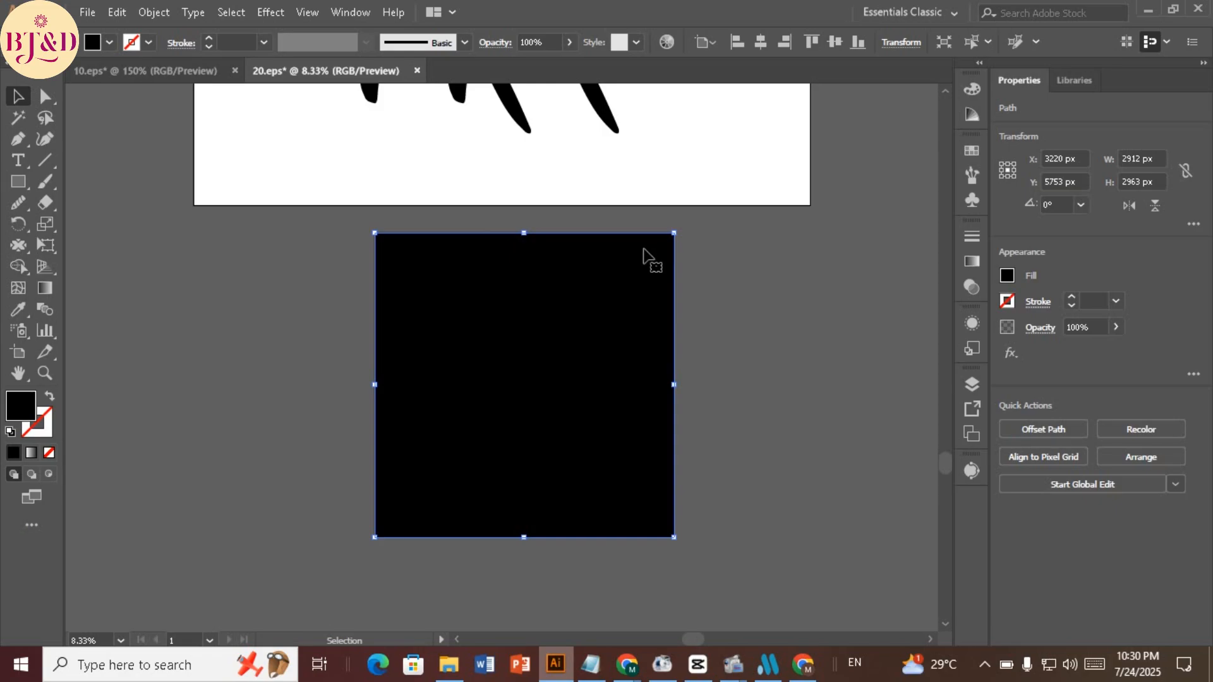
{"action": "left_click_drag", "start_coordinate": [649, 256], "coordinate": [643, 572]}
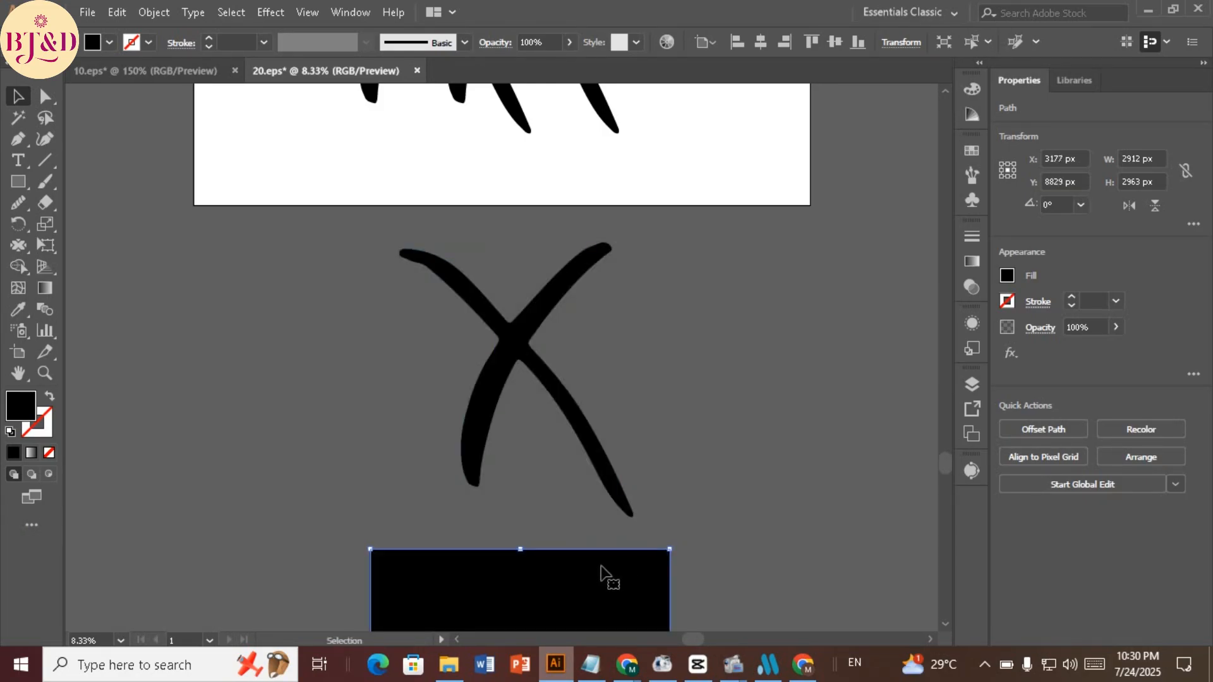
{"action": "key", "text": "Delete"}
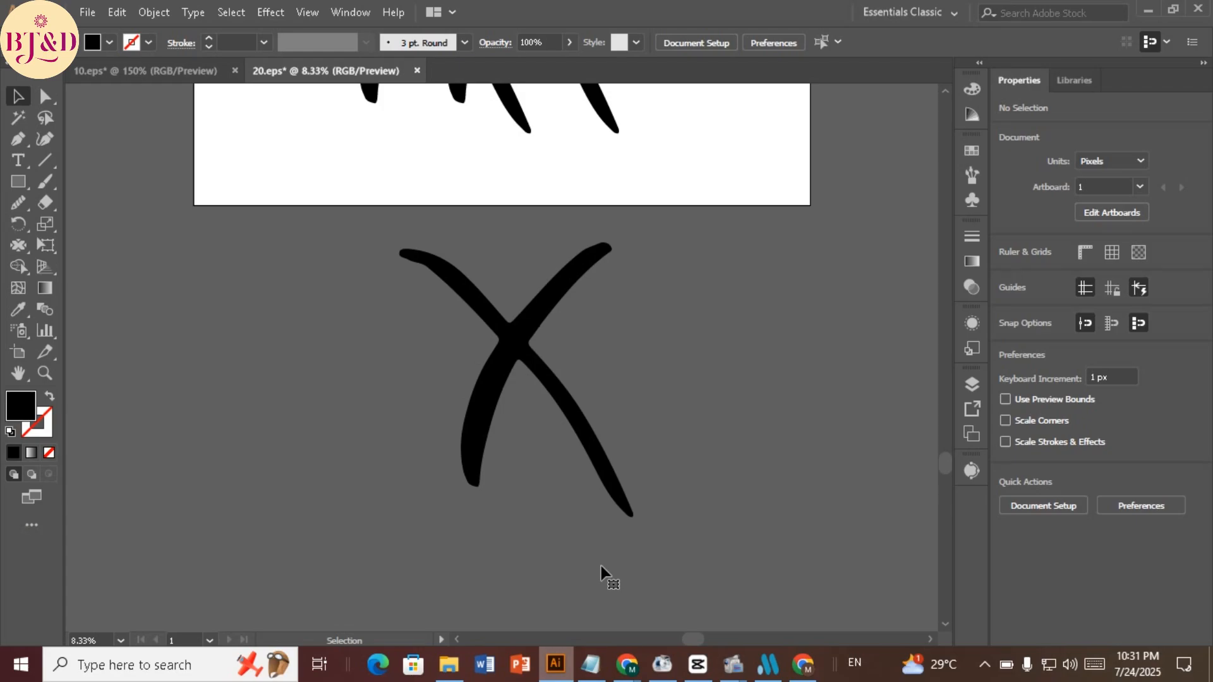
{"action": "scroll", "coordinate": [552, 355], "scroll_direction": "up", "scroll_amount": 2}
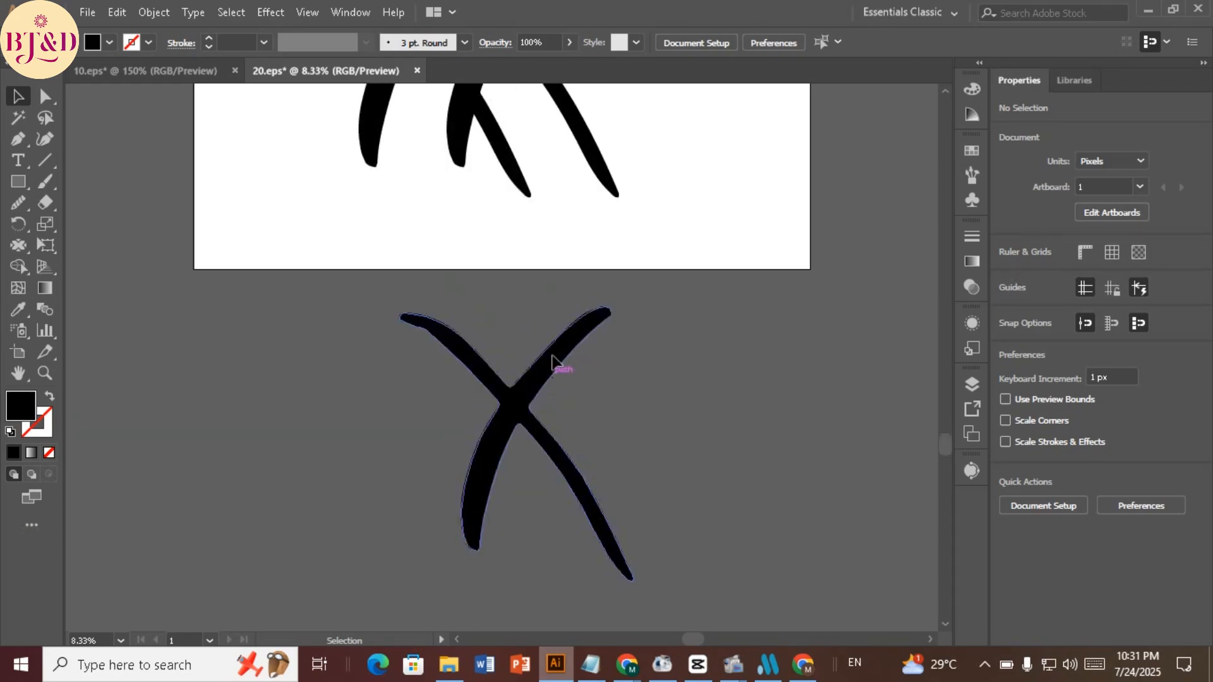
{"action": "scroll", "coordinate": [551, 355], "scroll_direction": "up", "scroll_amount": 3}
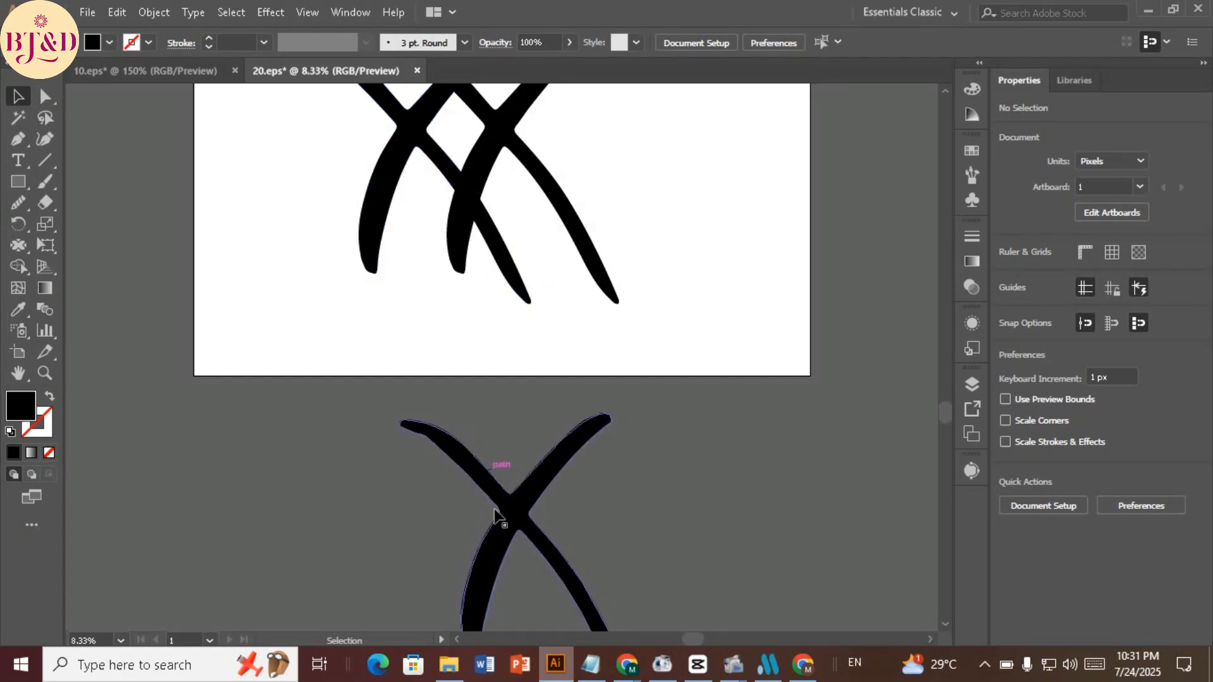
{"action": "scroll", "coordinate": [497, 480], "scroll_direction": "down", "scroll_amount": 2}
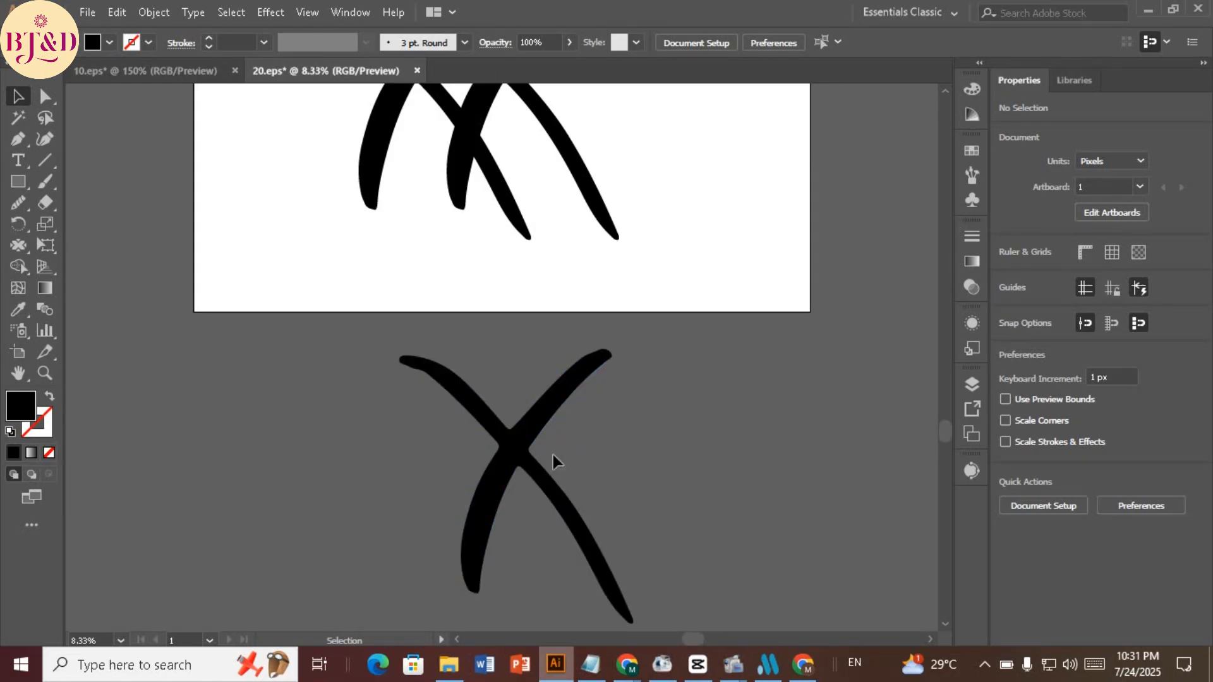
{"action": "scroll", "coordinate": [552, 454], "scroll_direction": "up", "scroll_amount": 2}
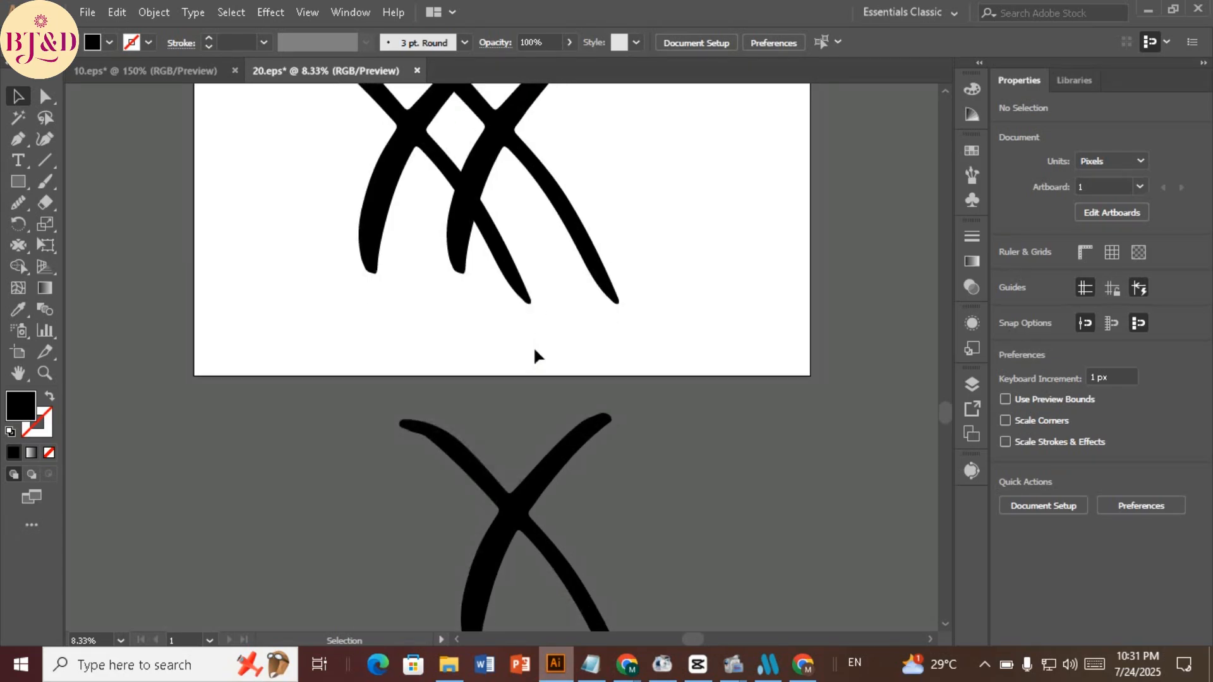
{"action": "scroll", "coordinate": [534, 350], "scroll_direction": "down", "scroll_amount": 2}
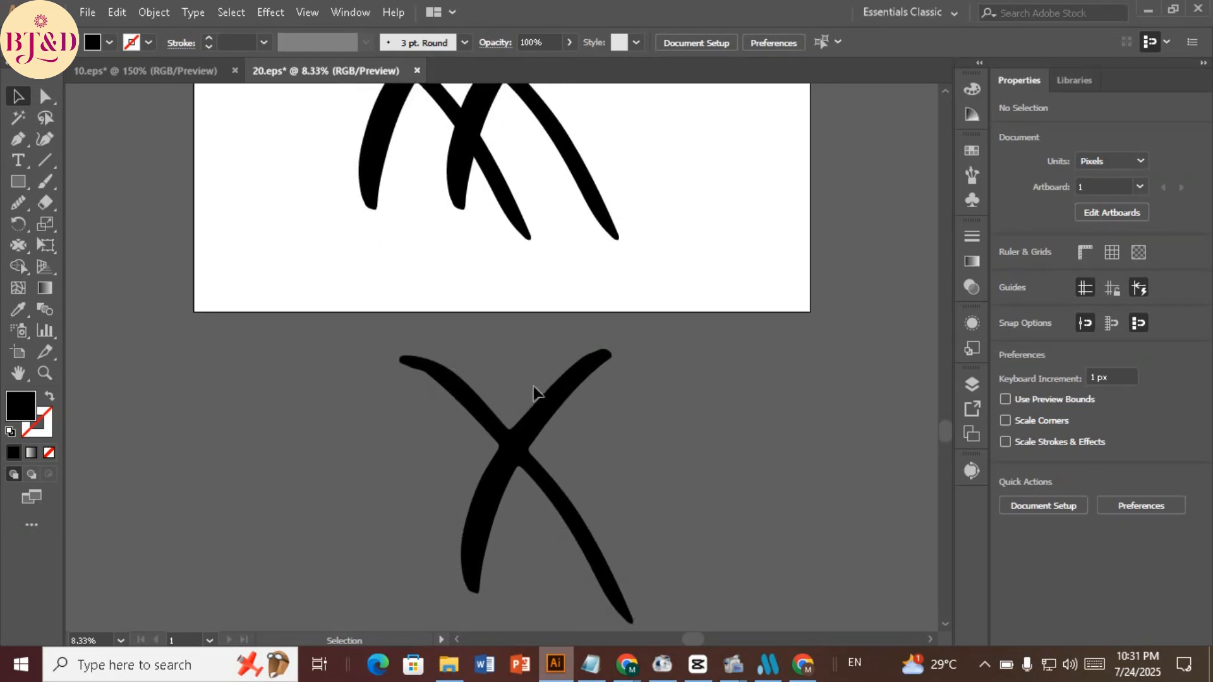
{"action": "scroll", "coordinate": [531, 417], "scroll_direction": "down", "scroll_amount": 1}
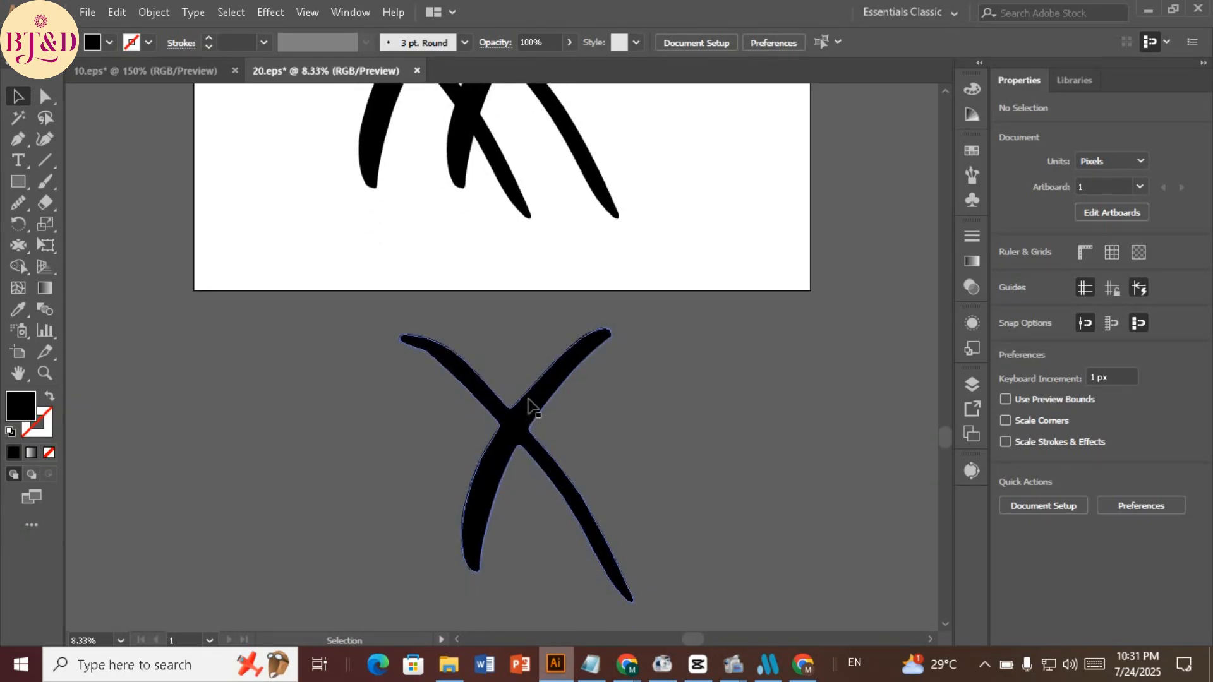
{"action": "scroll", "coordinate": [530, 408], "scroll_direction": "down", "scroll_amount": 1}
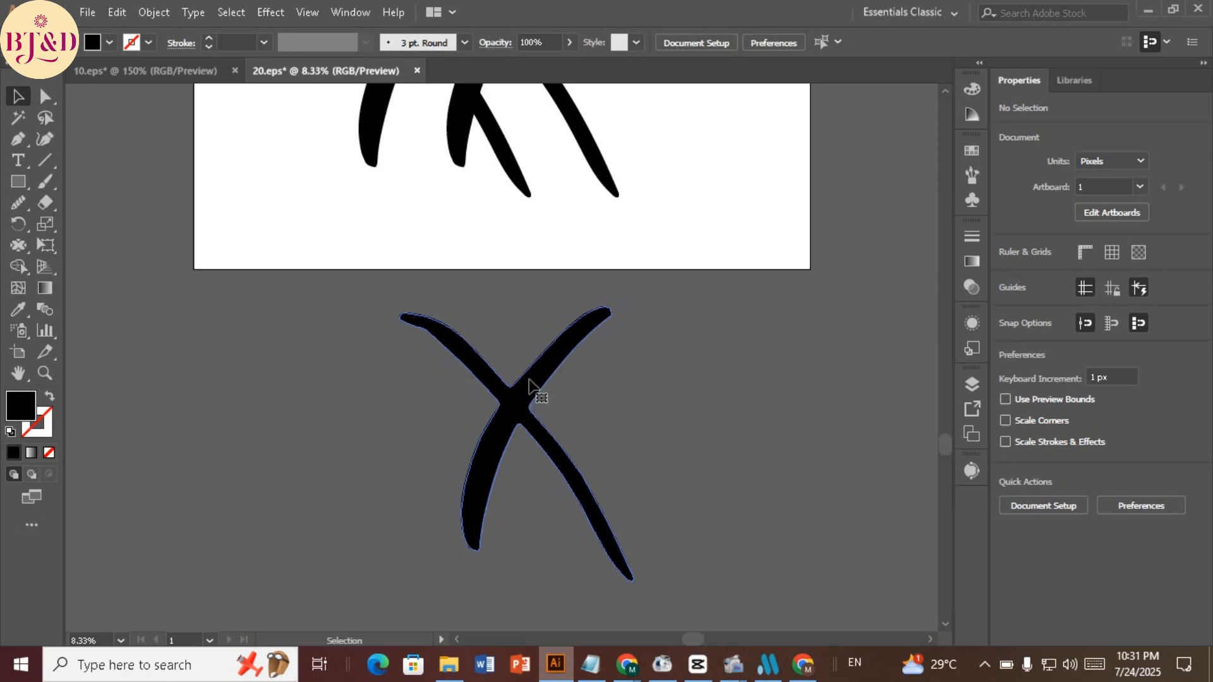
Delete the two overlapping black X shapes on the artboard, keeping the released X below it
{"action": "left_click", "coordinate": [530, 382]}
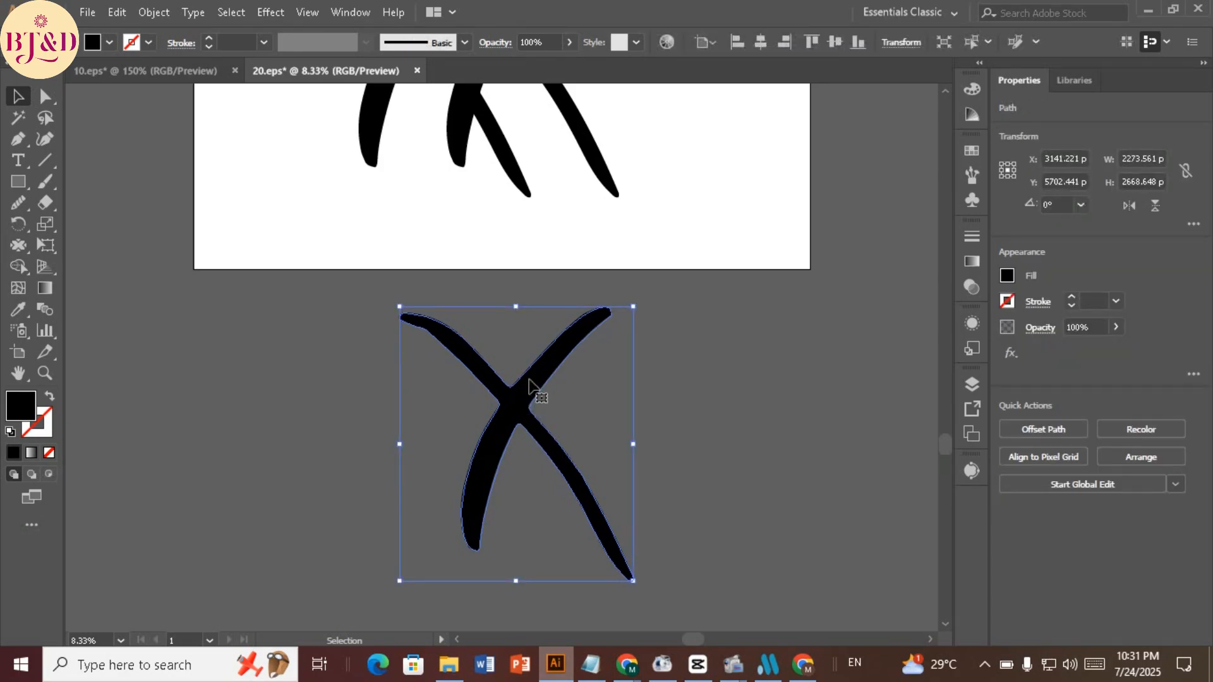
{"action": "scroll", "coordinate": [530, 382], "scroll_direction": "up", "scroll_amount": 5}
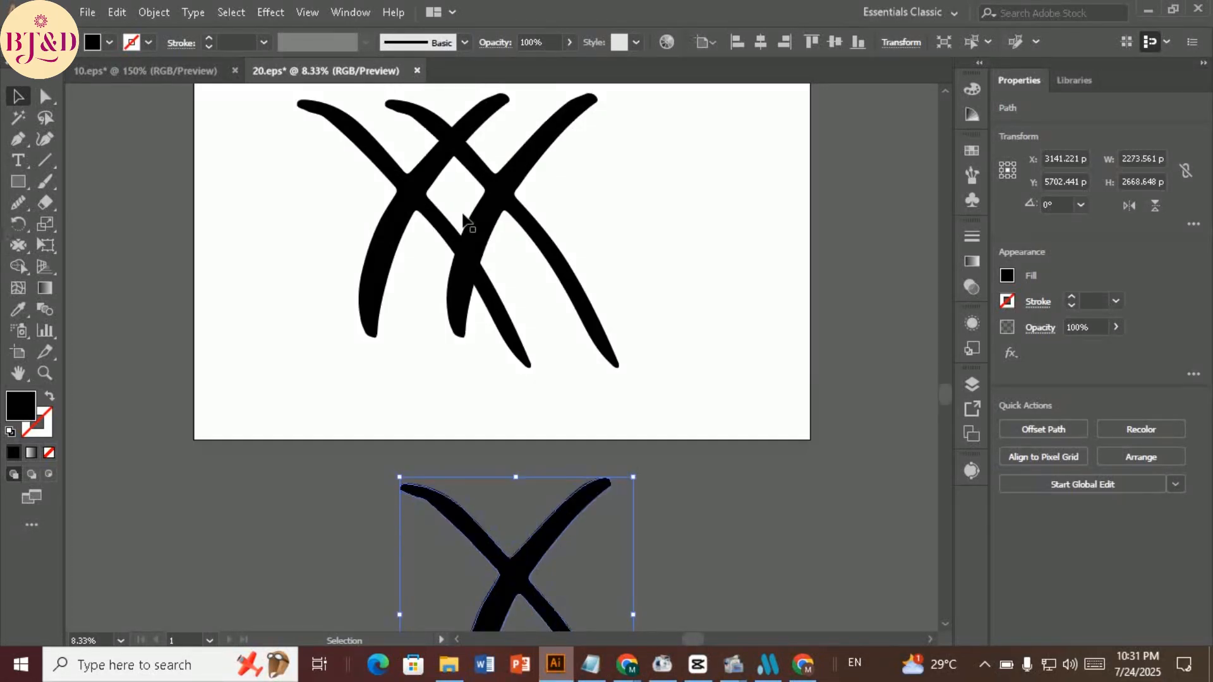
{"action": "left_click_drag", "start_coordinate": [348, 198], "coordinate": [601, 249]}
{"action": "key", "text": "Delete"}
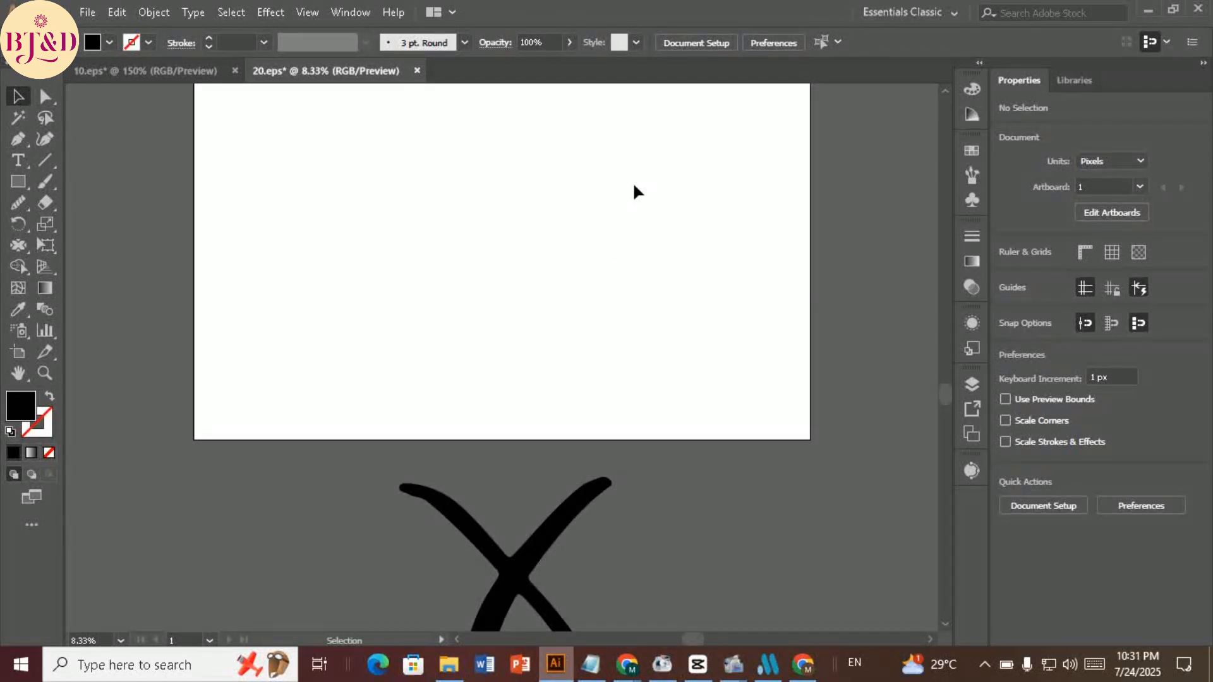
Move the X from below the artboard onto the middle of the artboard, to about X 3081 px, Y 1957 px
{"action": "left_click_drag", "start_coordinate": [513, 559], "coordinate": [513, 239]}
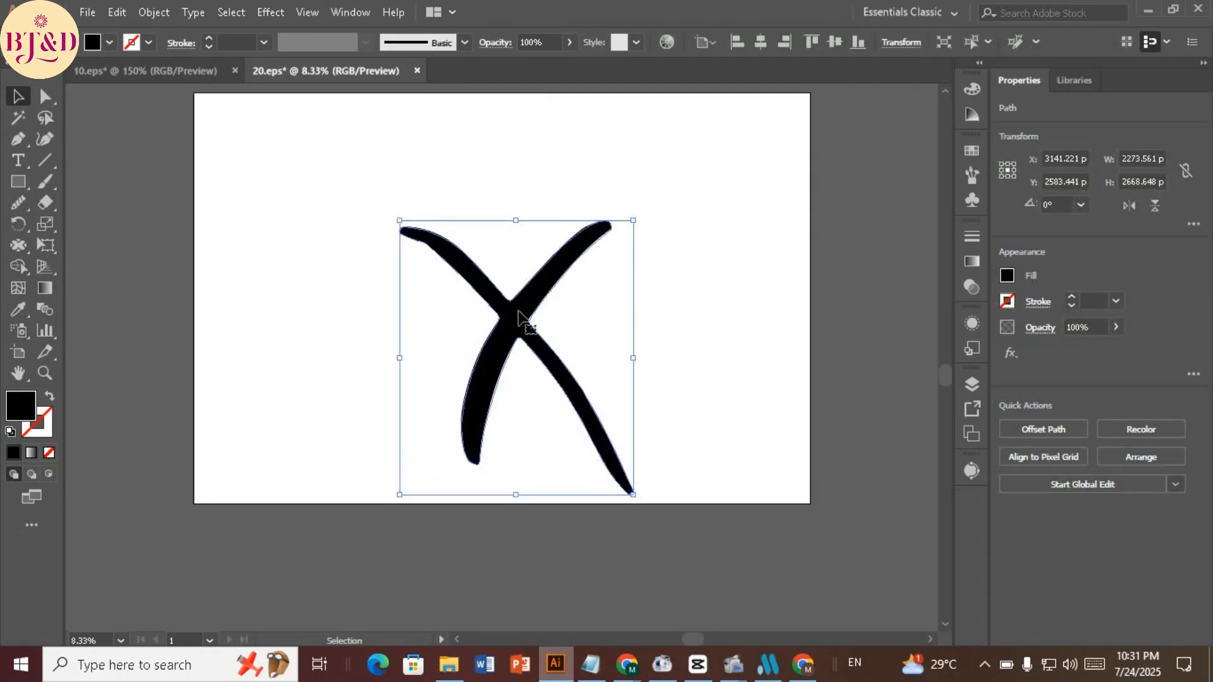
{"action": "left_click_drag", "start_coordinate": [518, 310], "coordinate": [518, 249]}
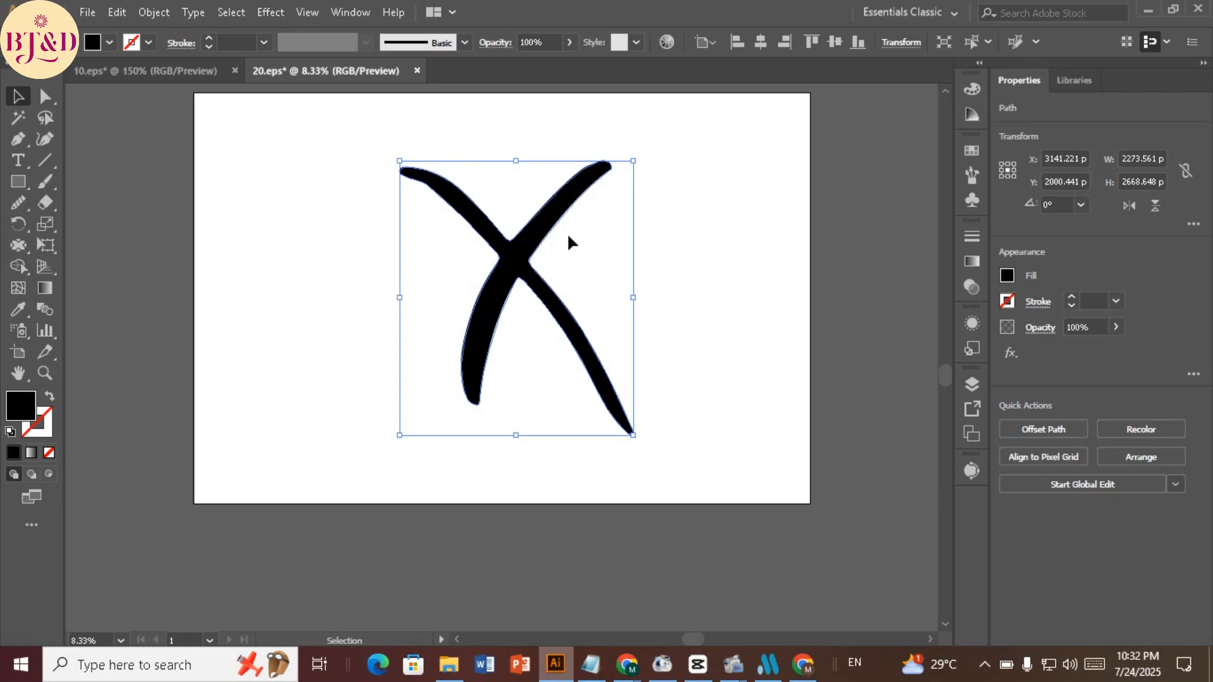
{"action": "scroll", "coordinate": [568, 235], "scroll_direction": "up", "scroll_amount": 1}
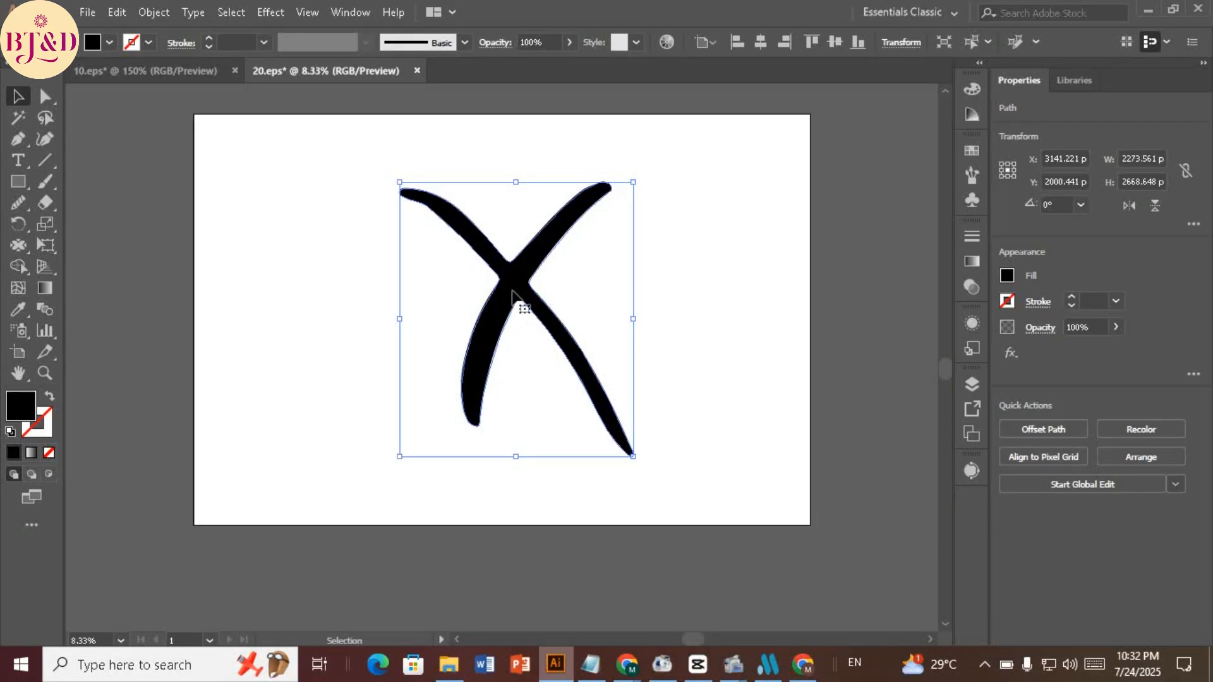
{"action": "mouse_move", "coordinate": [511, 290]}
{"action": "left_mouse_down"}
{"action": "mouse_move", "coordinate": [449, 291]}
{"action": "mouse_move", "coordinate": [488, 288]}
{"action": "mouse_move", "coordinate": [490, 258]}
{"action": "mouse_move", "coordinate": [506, 290]}
{"action": "left_mouse_up"}
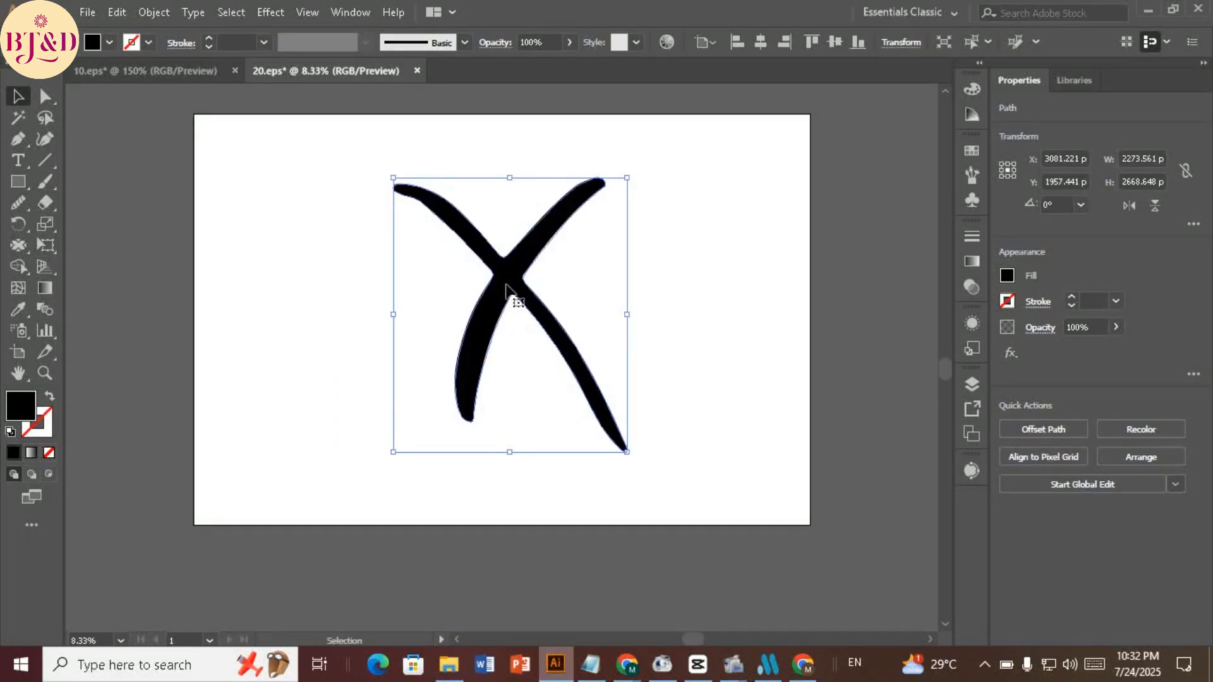